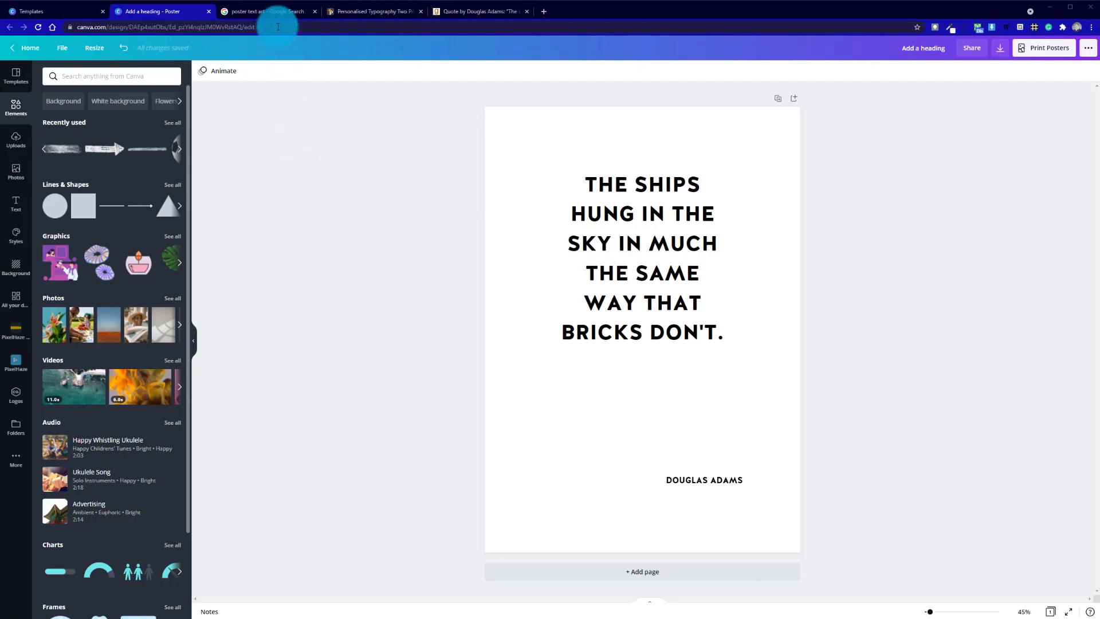
Review the poster text art search results, the Posterhaste typography print and the Goodreads quote page, dismissing the sign-up prompt there.
click(277, 11)
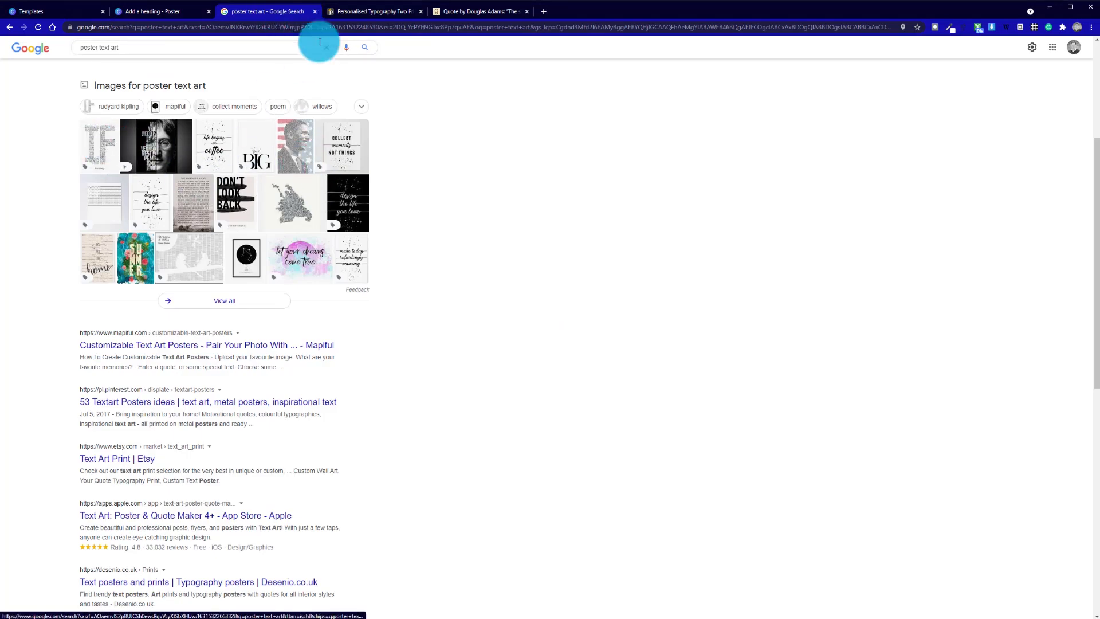
click(347, 12)
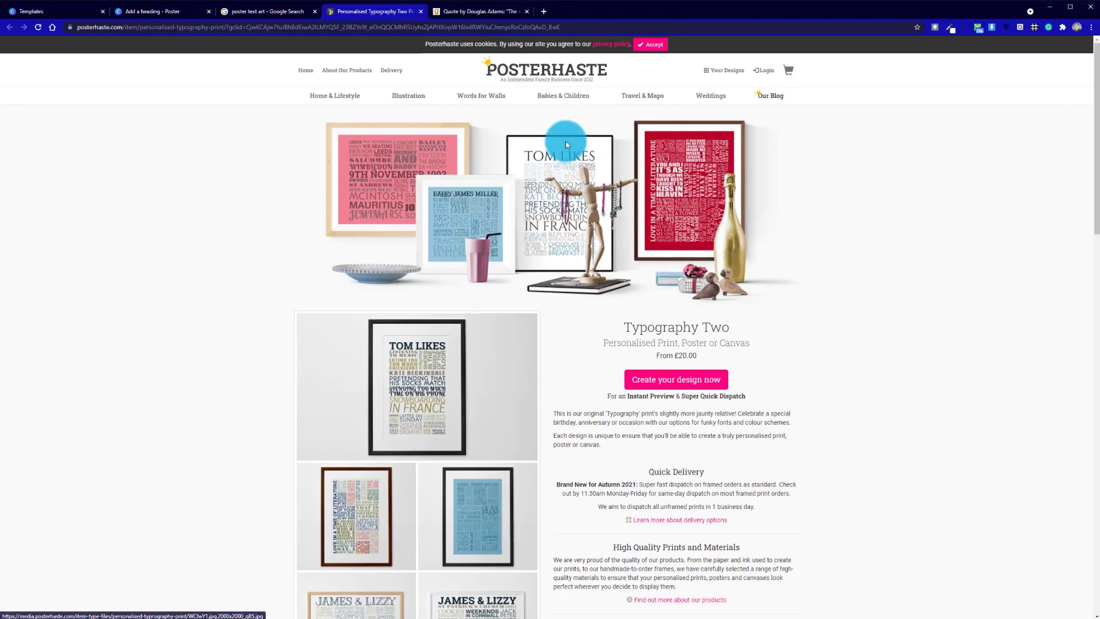
click(495, 13)
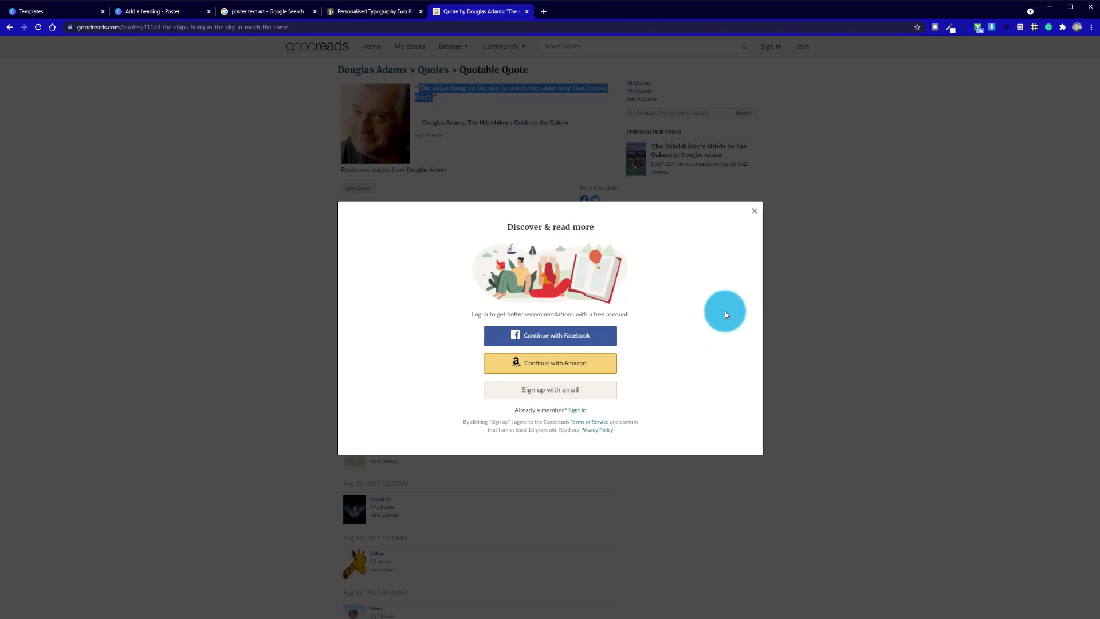
click(754, 211)
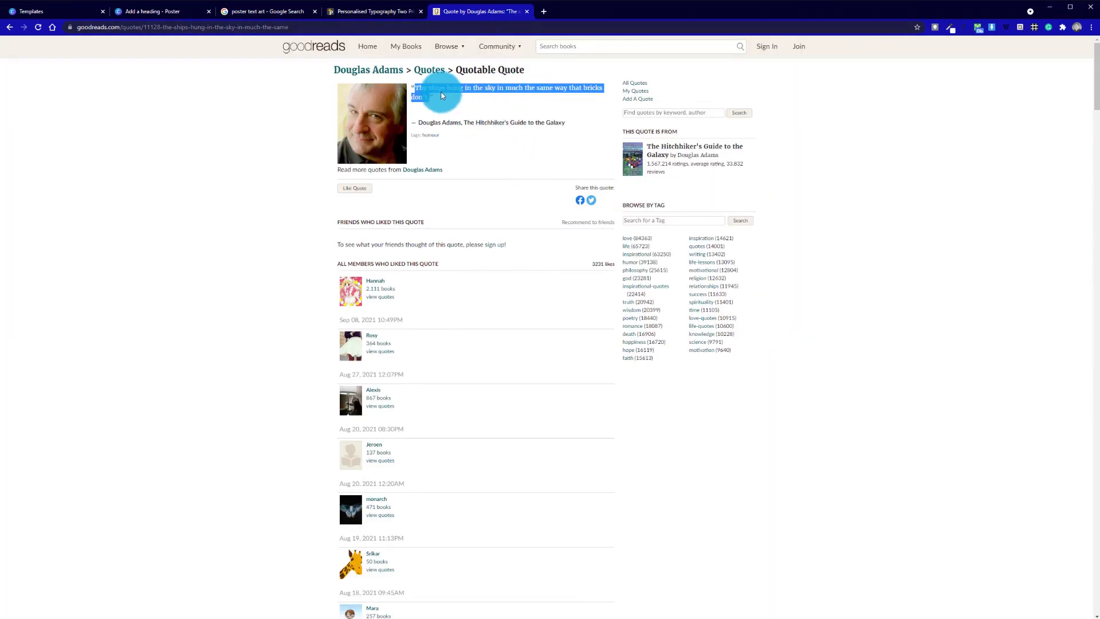
Close the Goodreads, Posterhaste and Google search pages to return to the poster design.
click(528, 12)
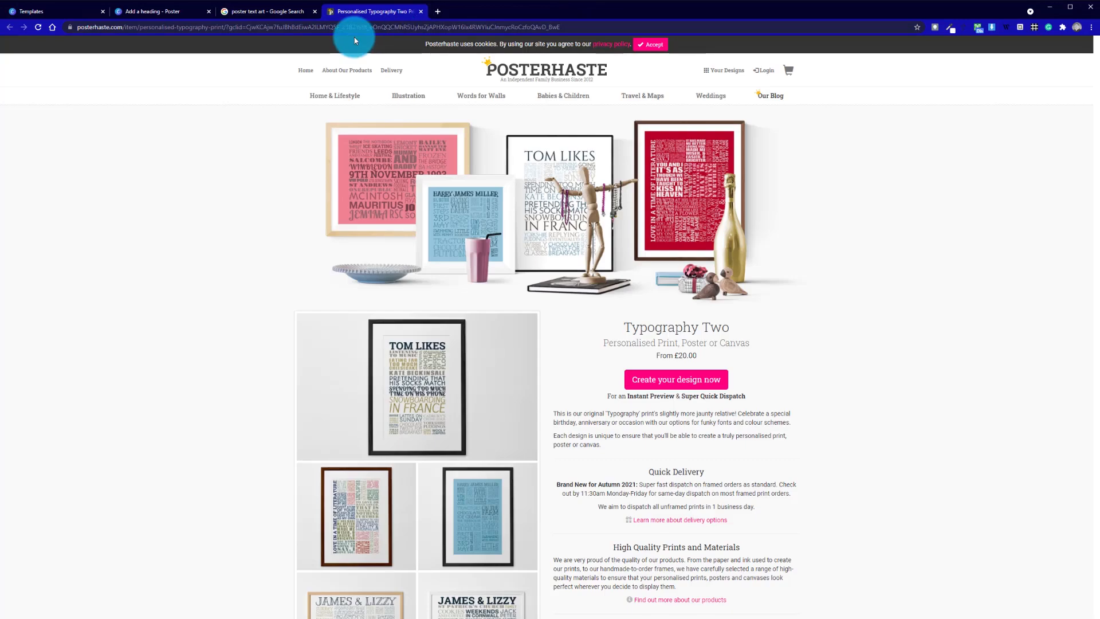
click(421, 11)
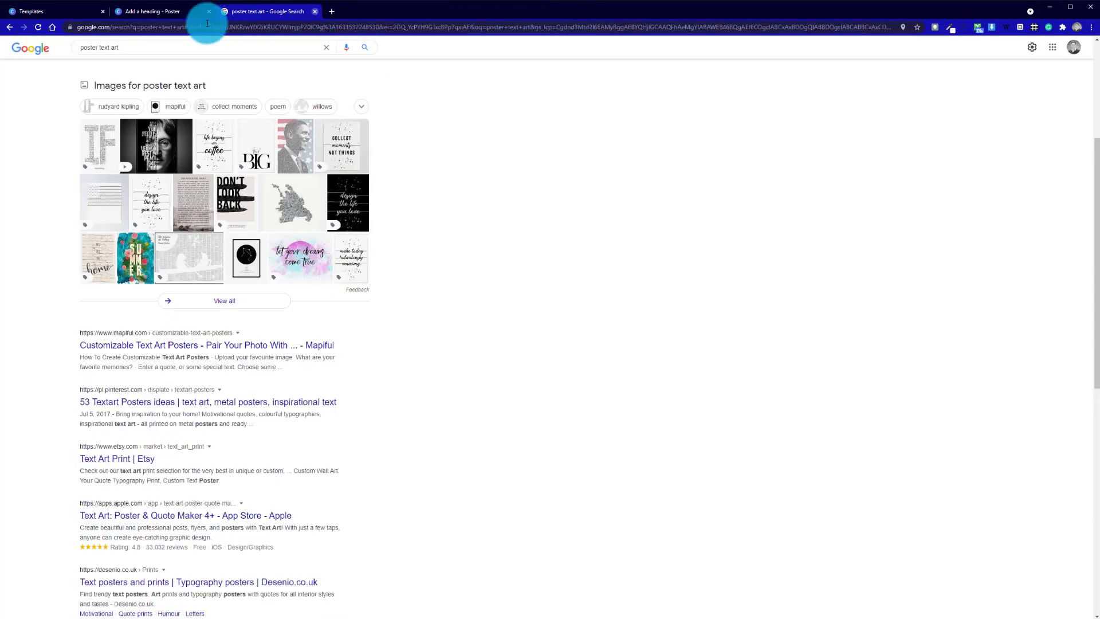
click(316, 12)
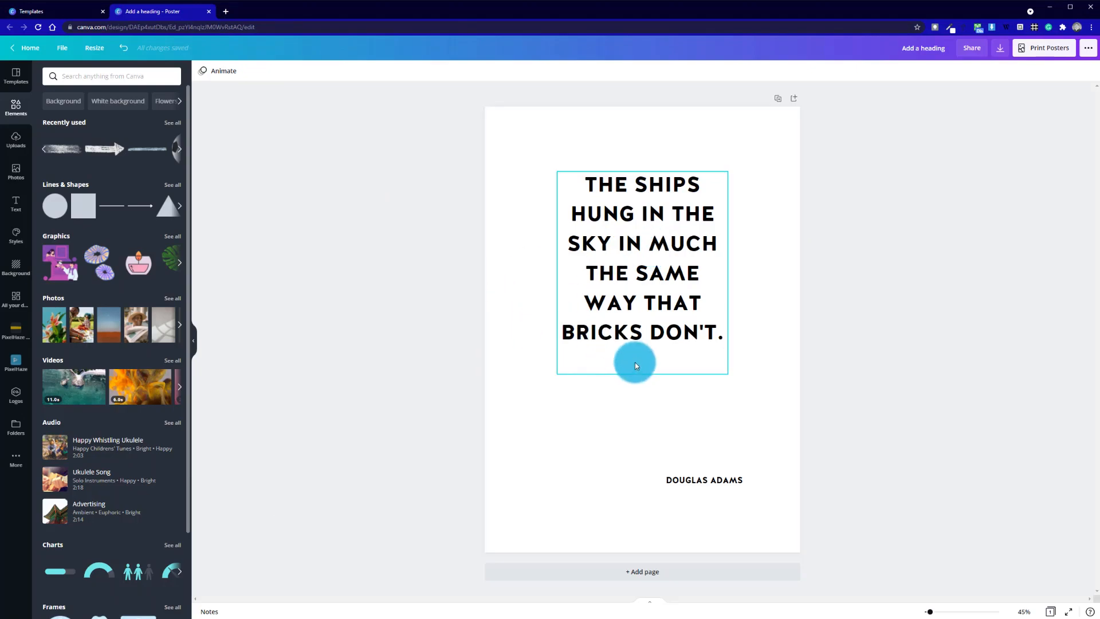
Change the main quote's font to Londrina Solid Black, found through the recent "londrina" font search.
click(602, 301)
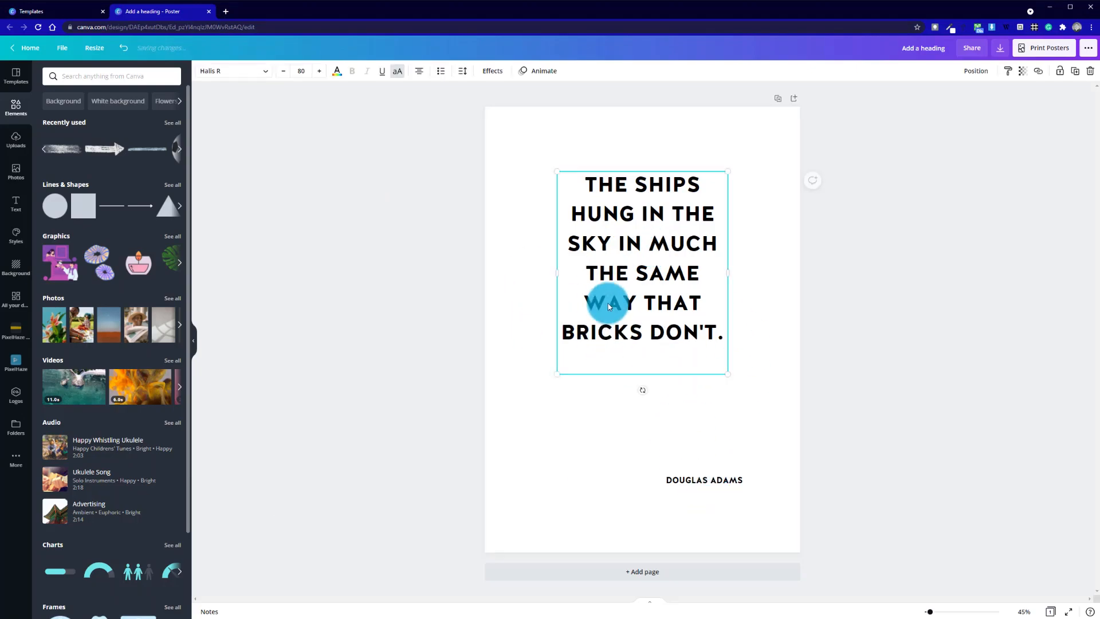
click(249, 72)
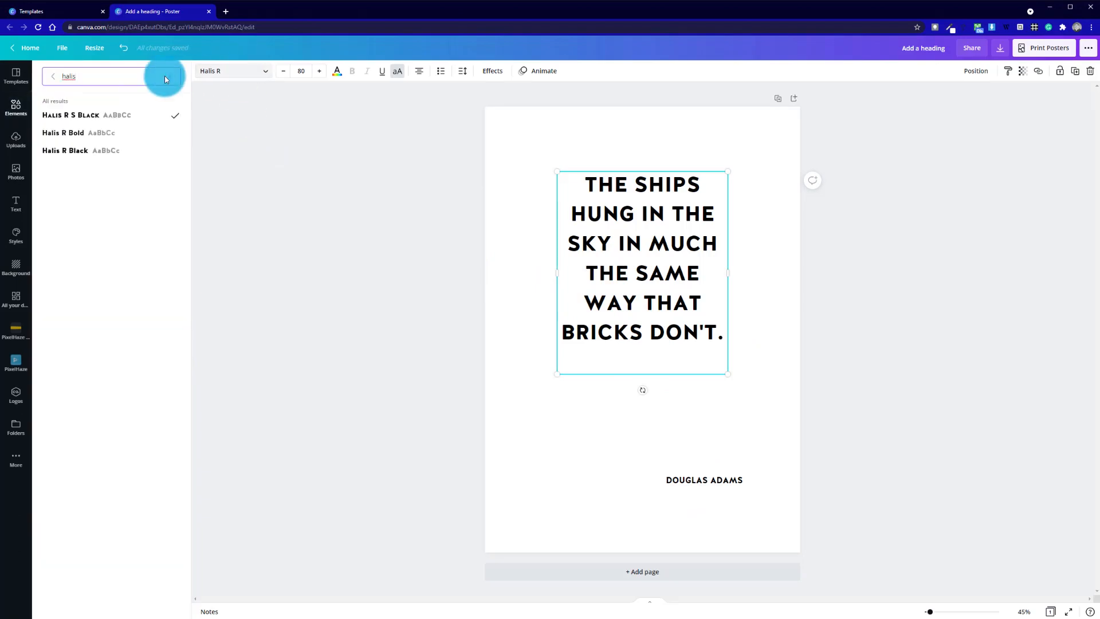
click(171, 75)
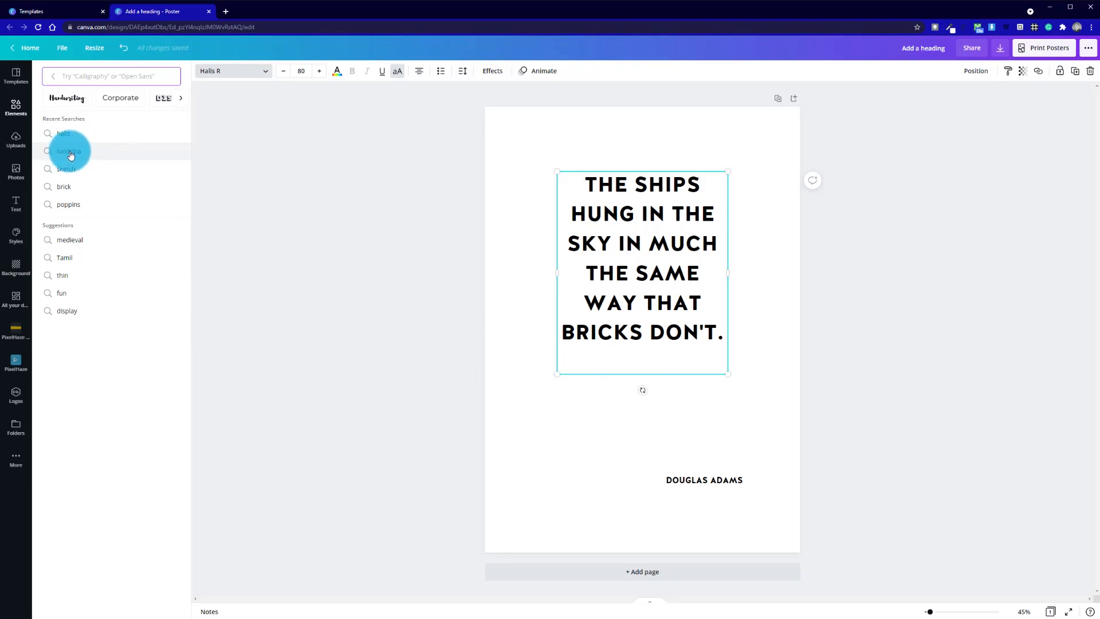
click(71, 155)
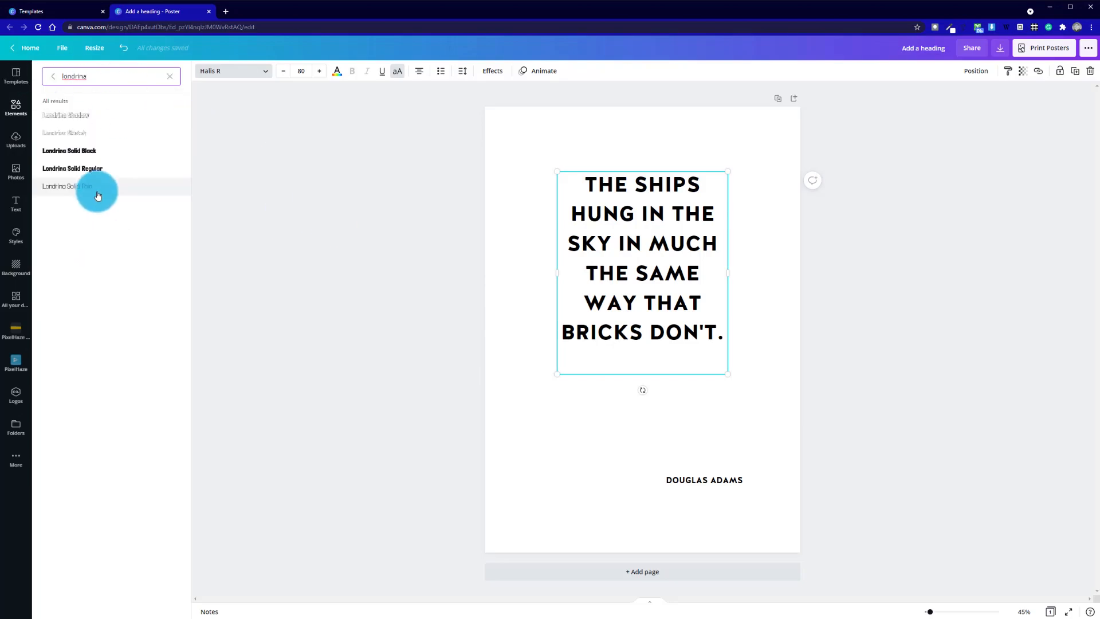
click(68, 150)
Remove the blank line at the end of the quote text.
click(606, 211)
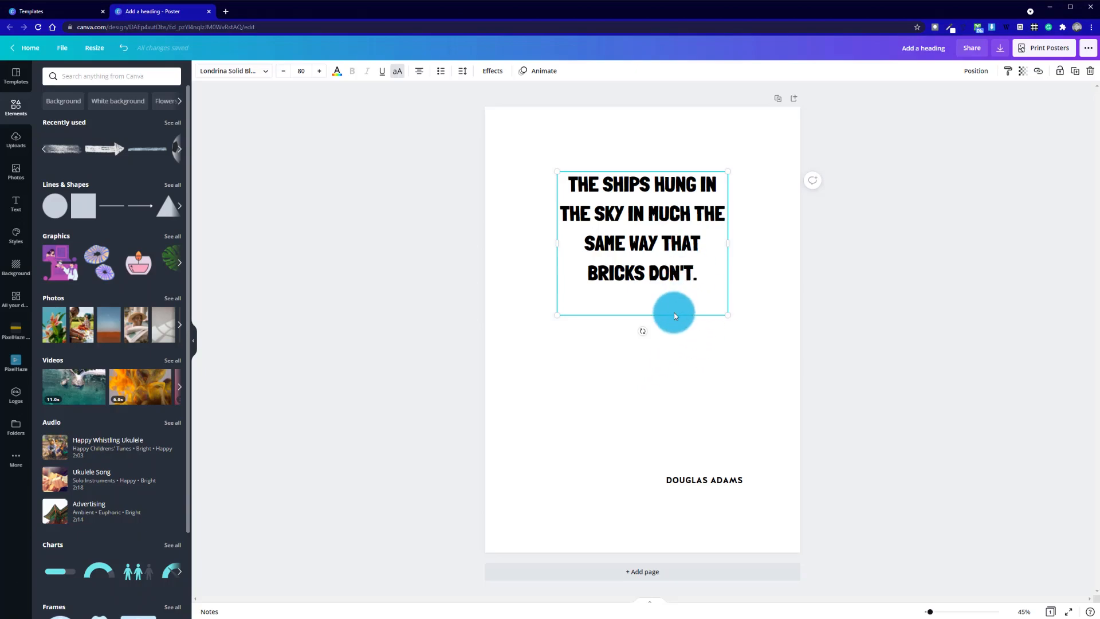
key(BackSpace)
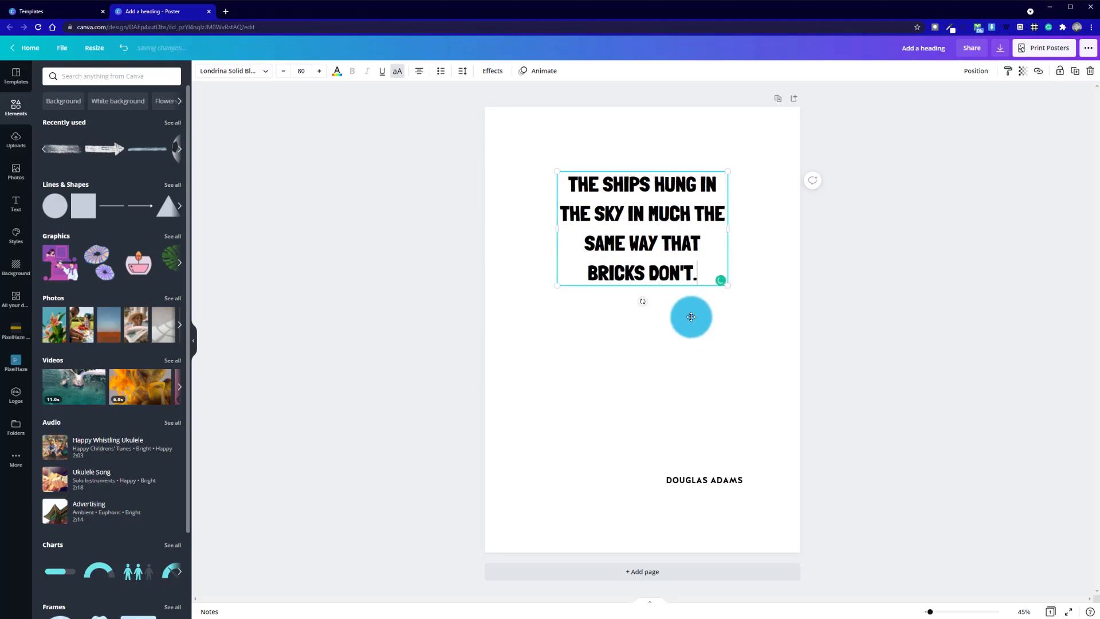
click(692, 318)
Widen the quote's text box on both sides to about 29.6 and move it down to just above the author's name.
click(621, 199)
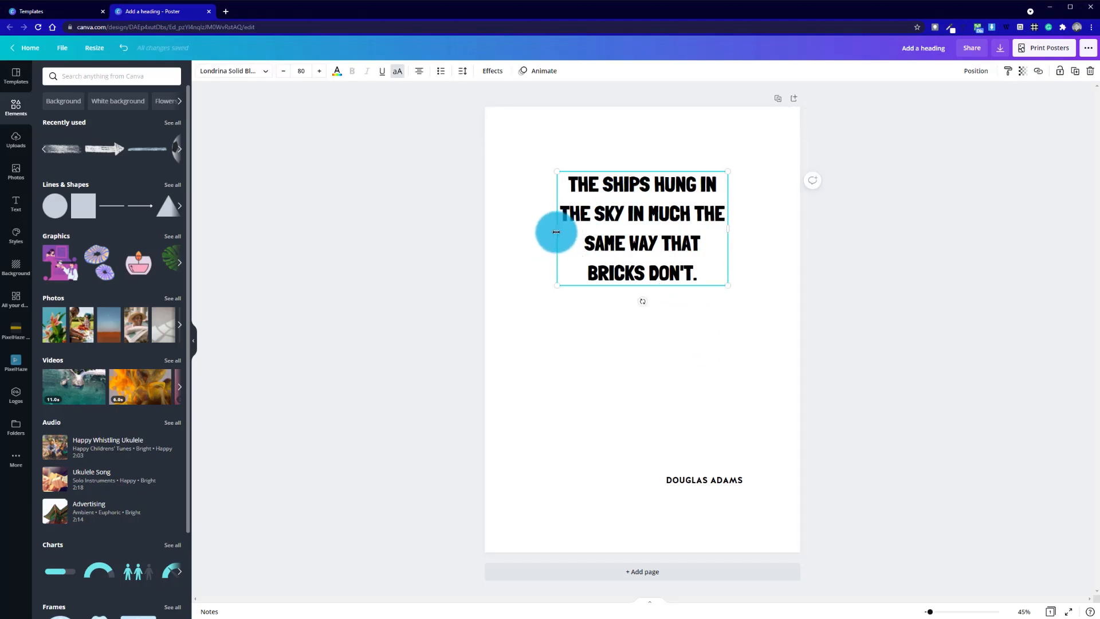
drag(543, 232, 528, 231)
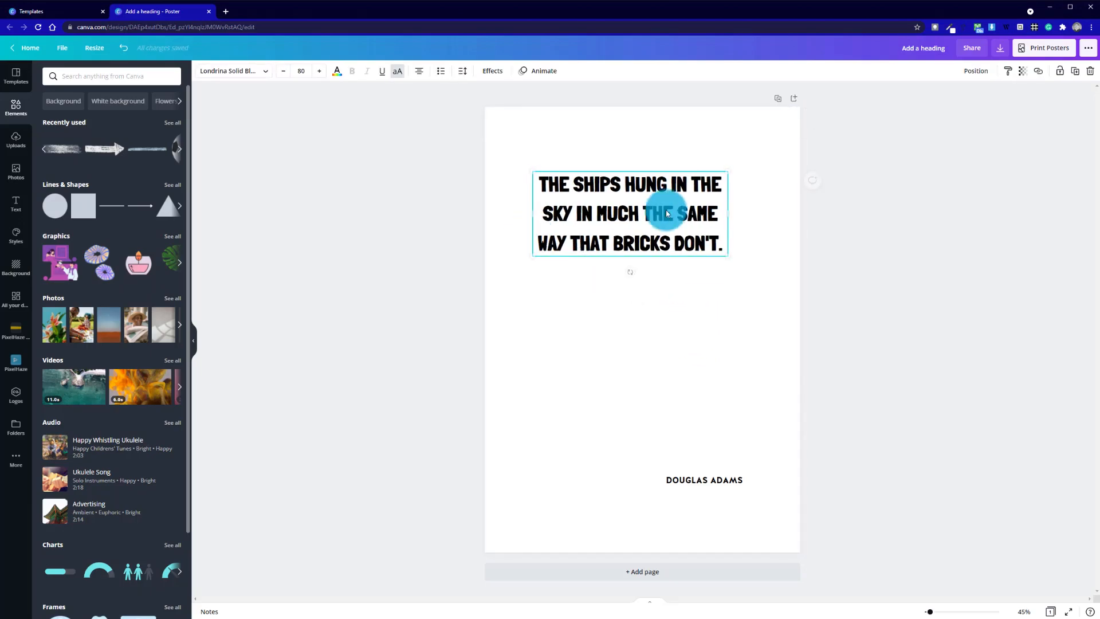
drag(729, 214, 756, 212)
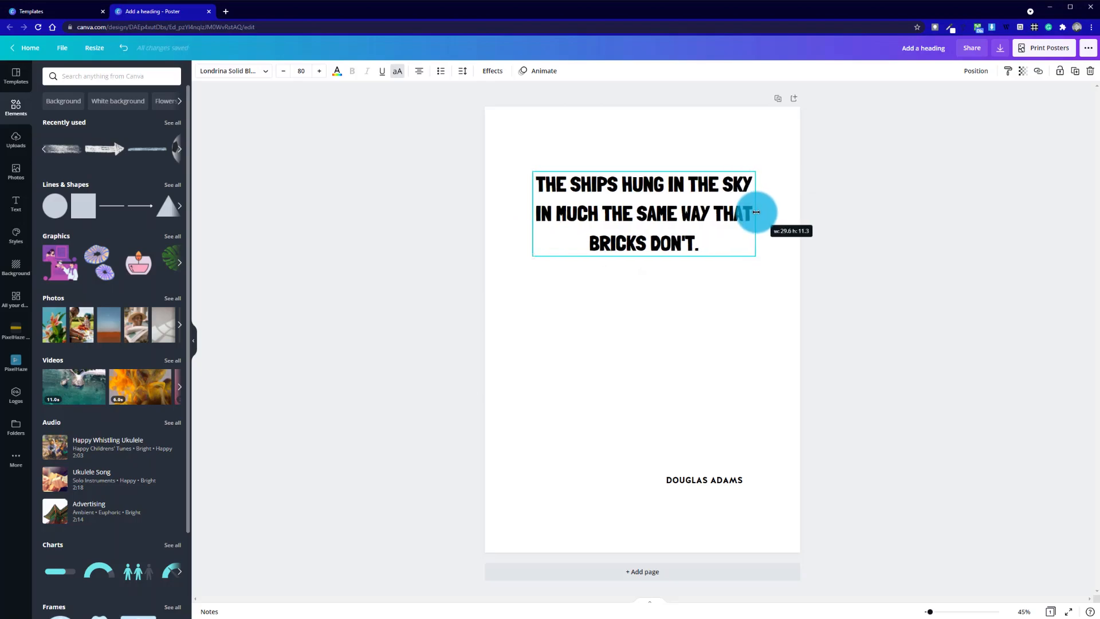
drag(636, 211, 638, 399)
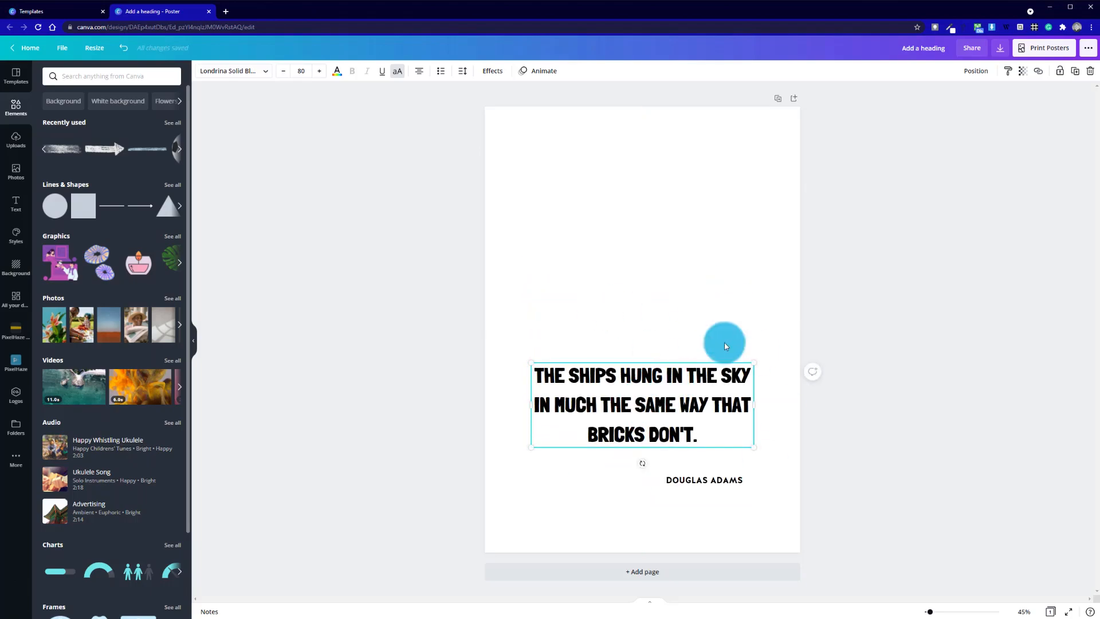
Place a duplicate of the quote near the top of the page and cut its text down to "THE SHIPS".
drag(640, 421, 645, 192)
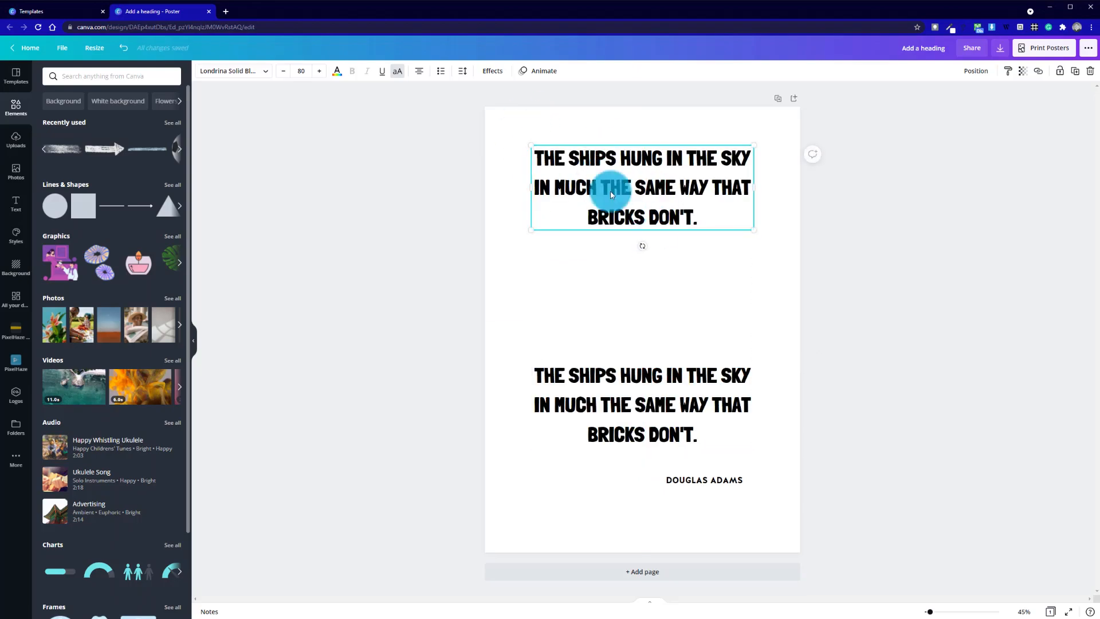
click(611, 161)
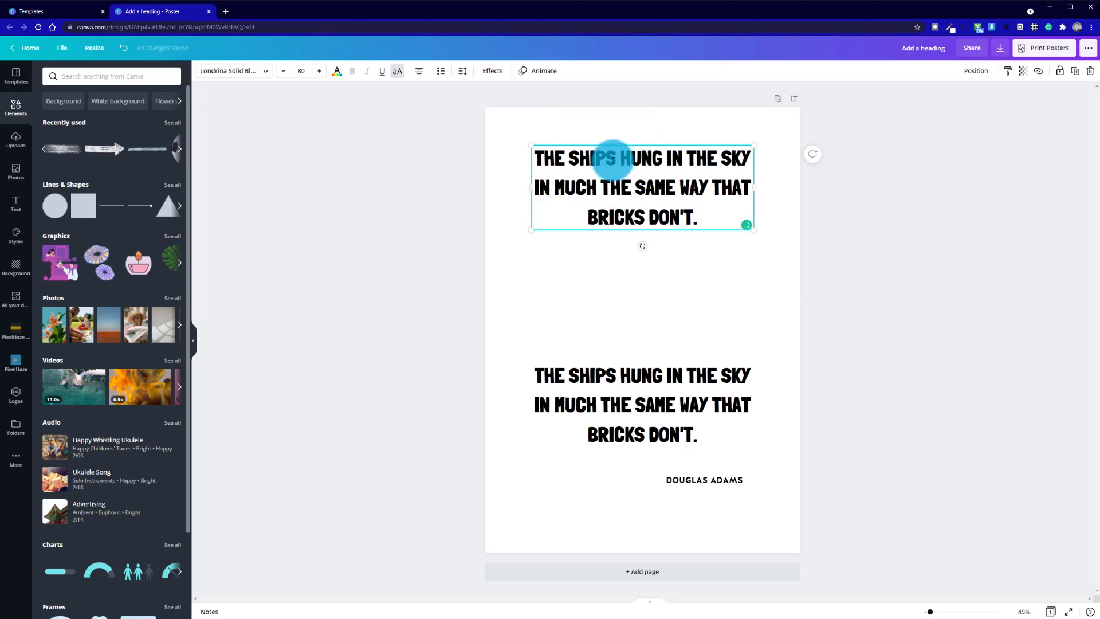
drag(625, 161, 719, 207)
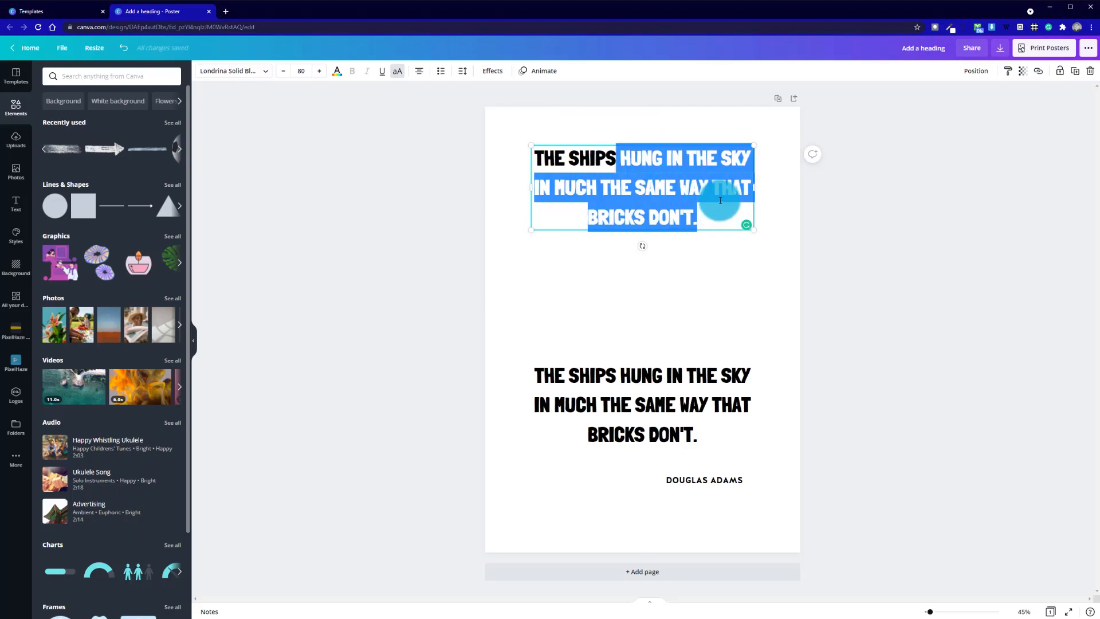
key(BackSpace)
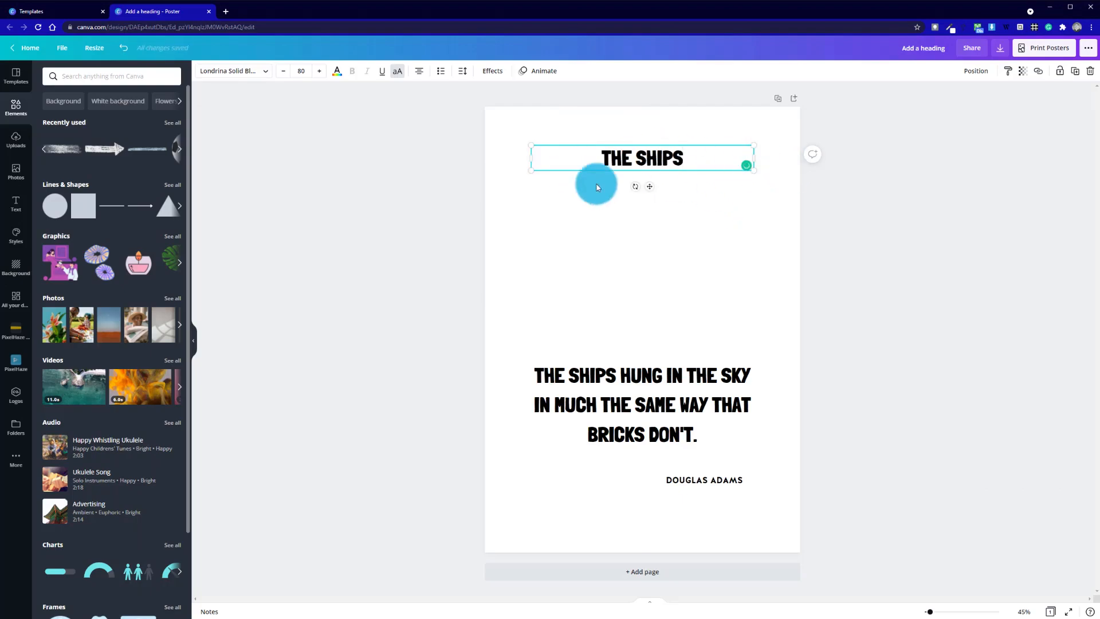
Examine how the full quote can be split into separate phrases by highlighting successive word groups.
drag(694, 163, 604, 154)
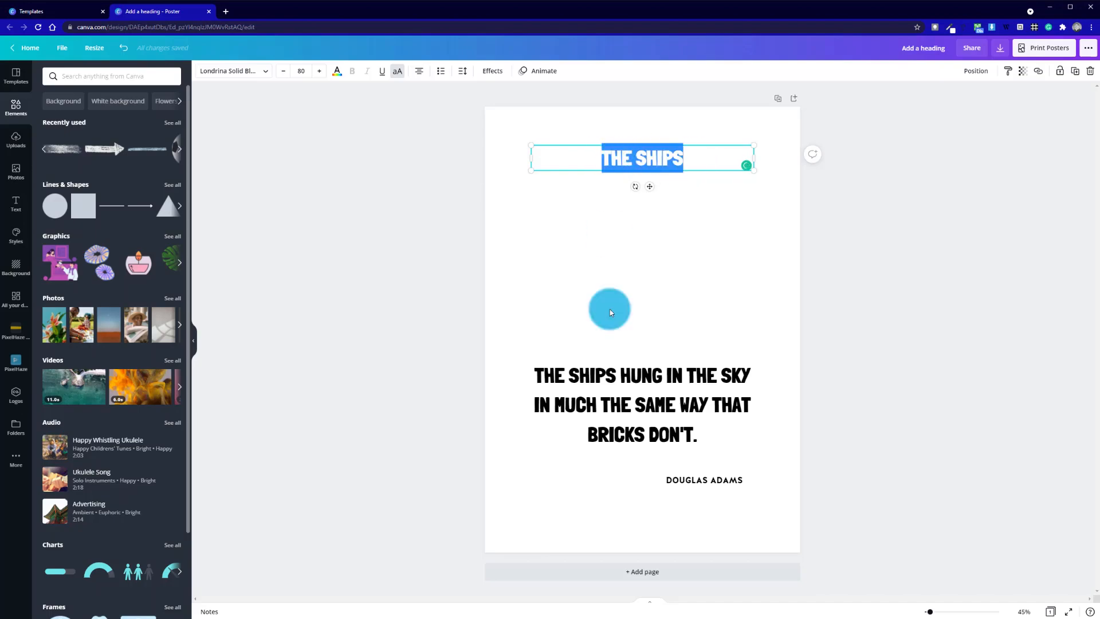
click(611, 375)
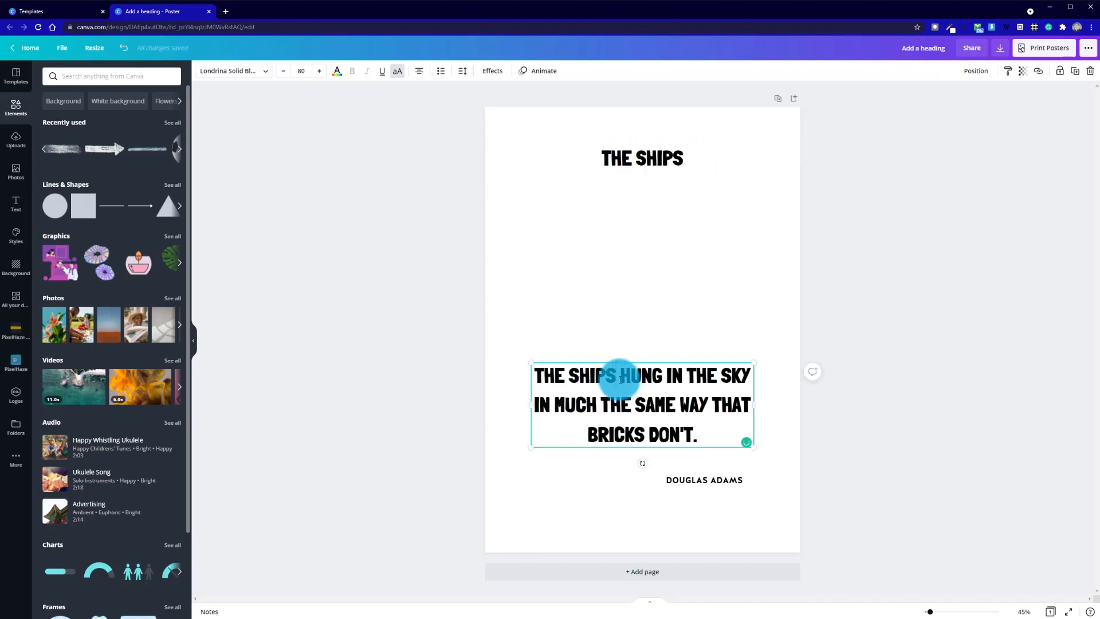
drag(618, 380, 546, 375)
drag(621, 378, 727, 424)
click(674, 382)
click(709, 407)
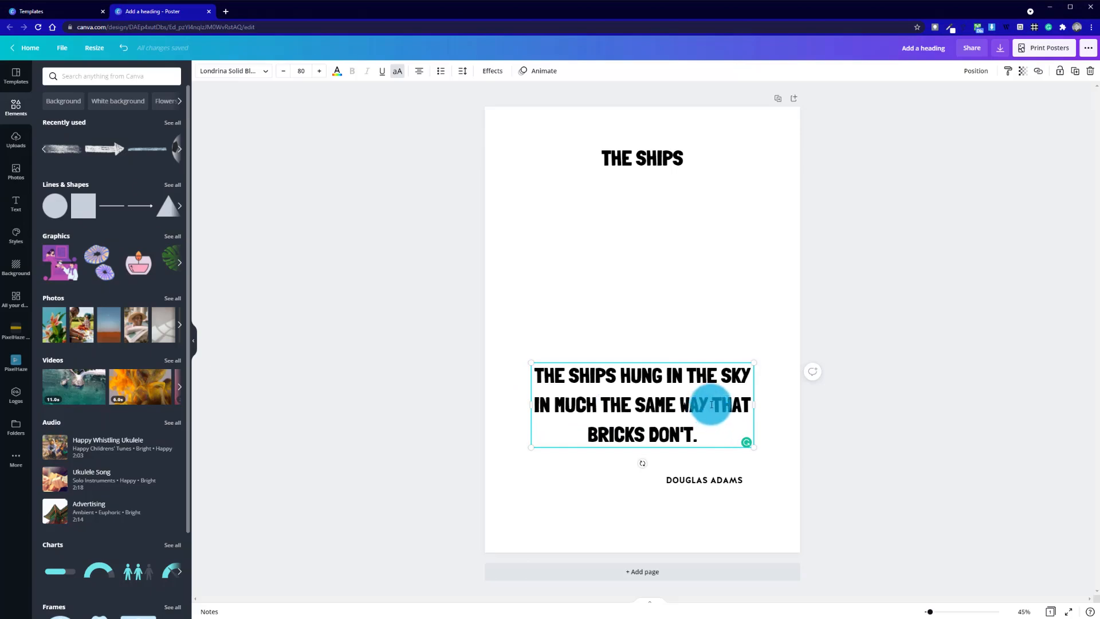
drag(706, 403, 697, 435)
click(717, 302)
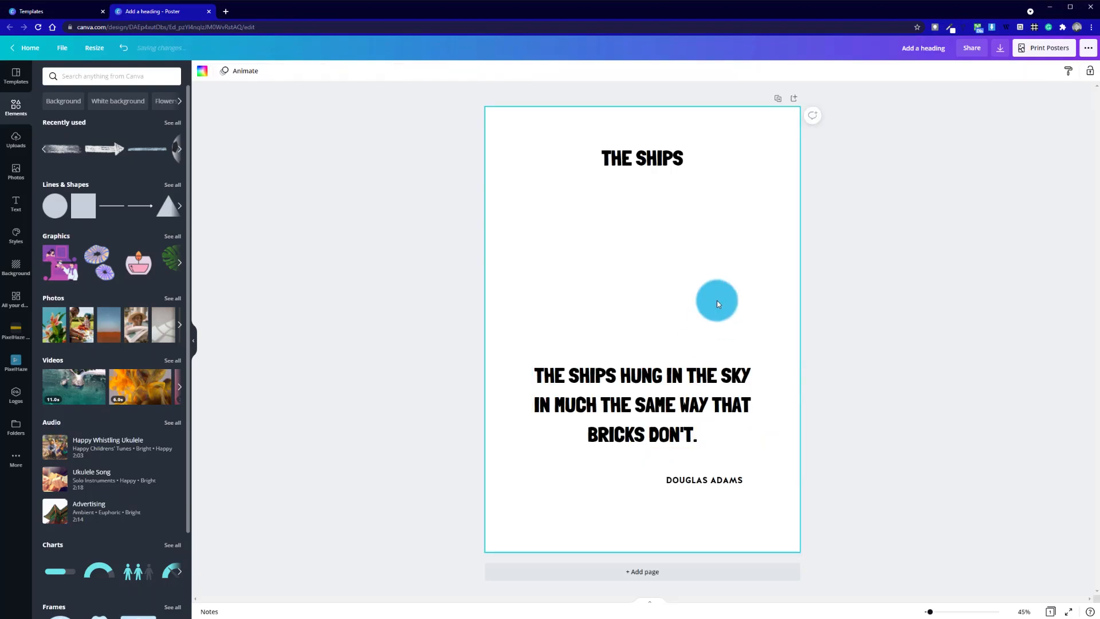
Enlarge the "THE SHIPS" text to font size 190.
click(659, 156)
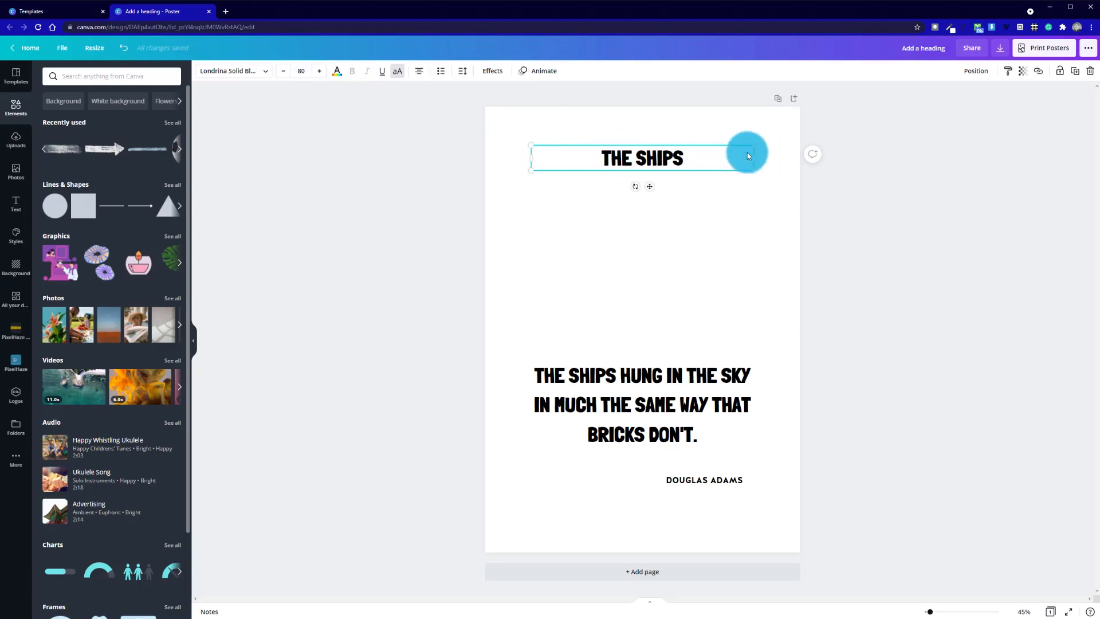
click(304, 73)
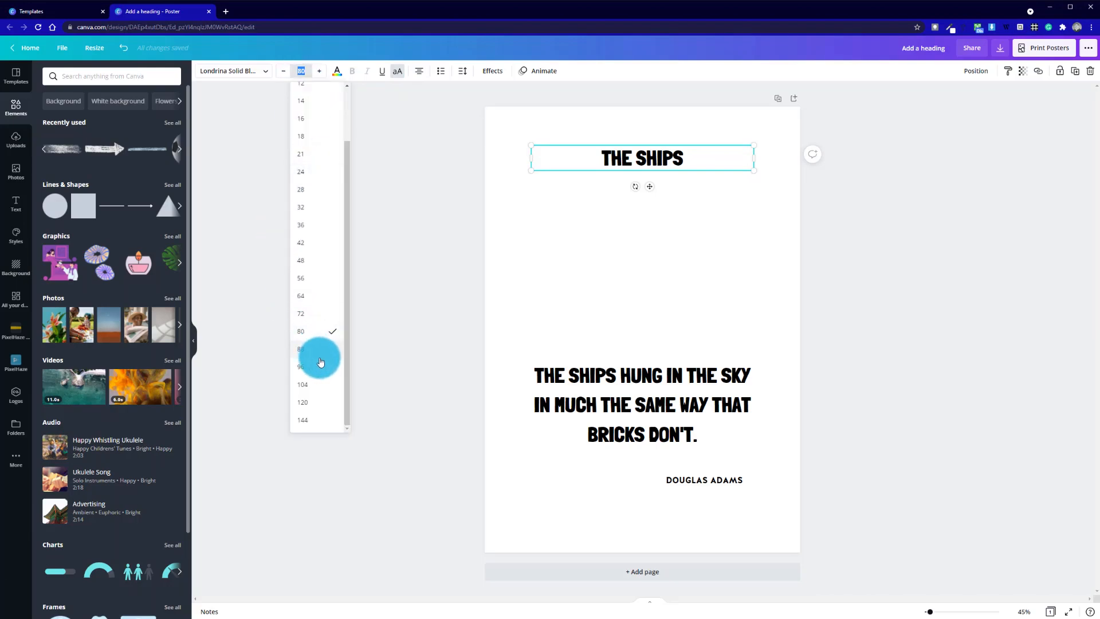
click(320, 420)
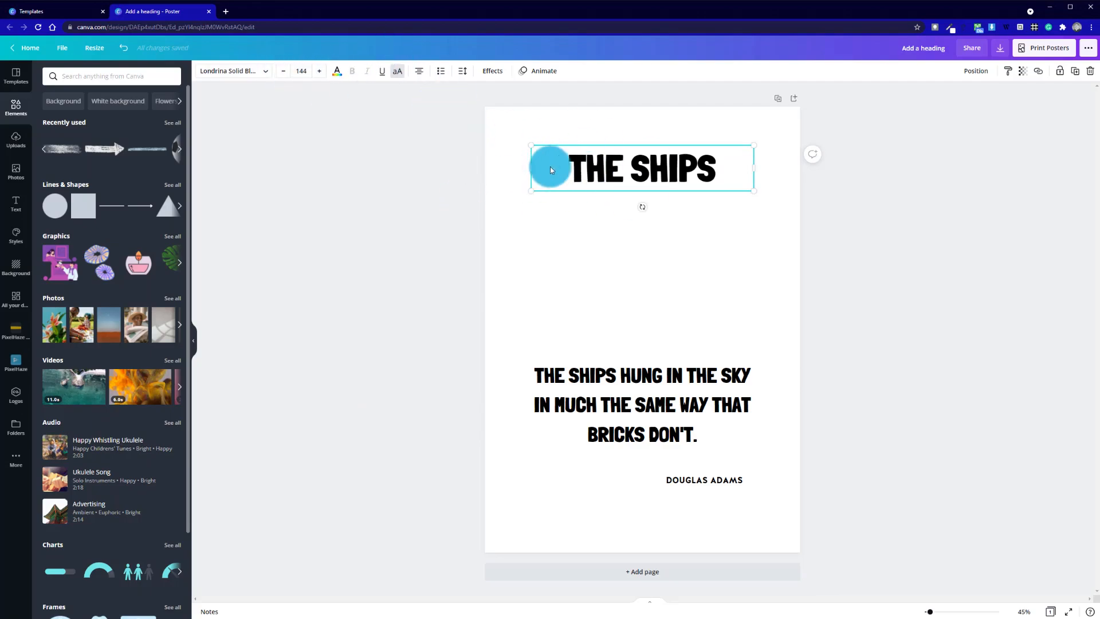
click(303, 72)
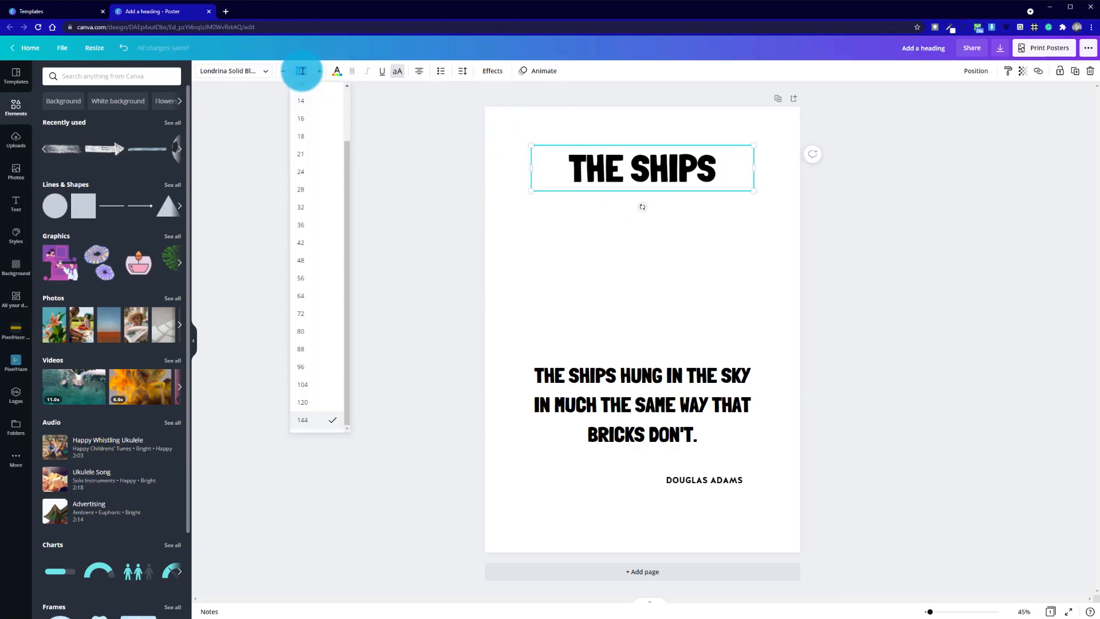
key(Return)
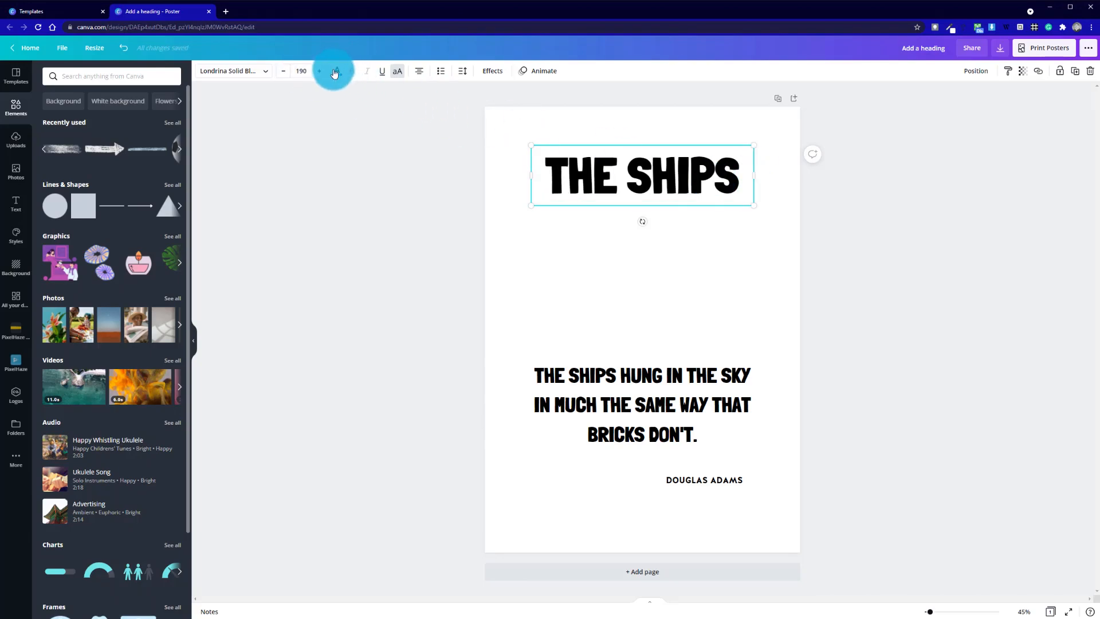
Fine-tune the "THE SHIPS" font size to 218 so the phrase spans its box width on a single line.
click(322, 71)
click(321, 71)
click(322, 71)
click(321, 71)
click(321, 71)
click(321, 71)
click(321, 71)
click(322, 71)
click(322, 71)
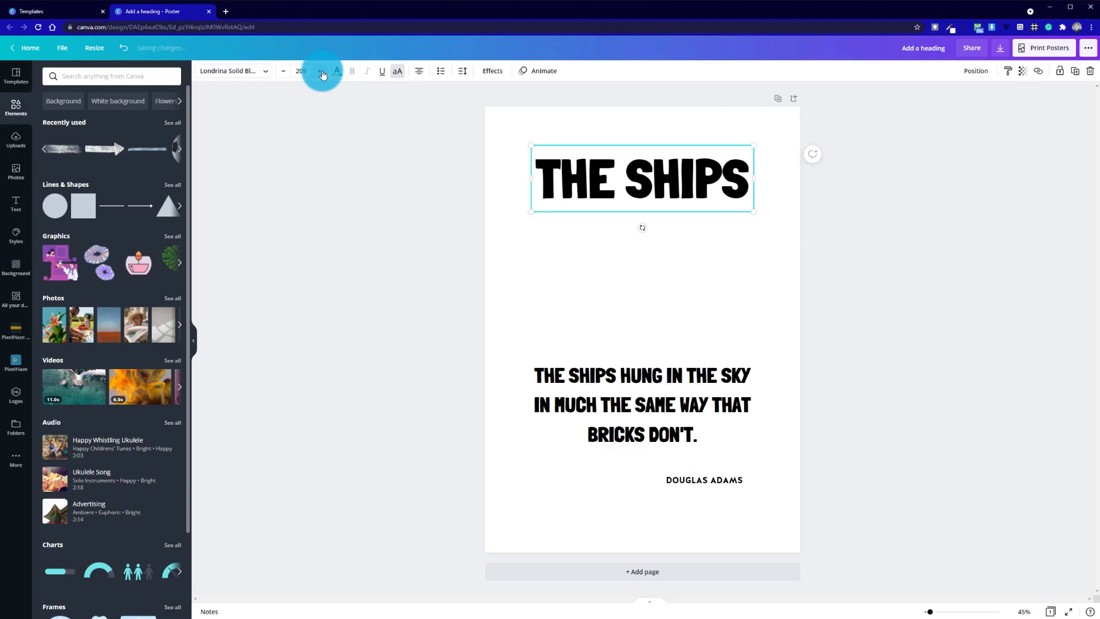
click(322, 71)
click(321, 71)
click(322, 71)
click(322, 71)
click(322, 71)
click(321, 71)
click(322, 71)
click(321, 71)
click(322, 71)
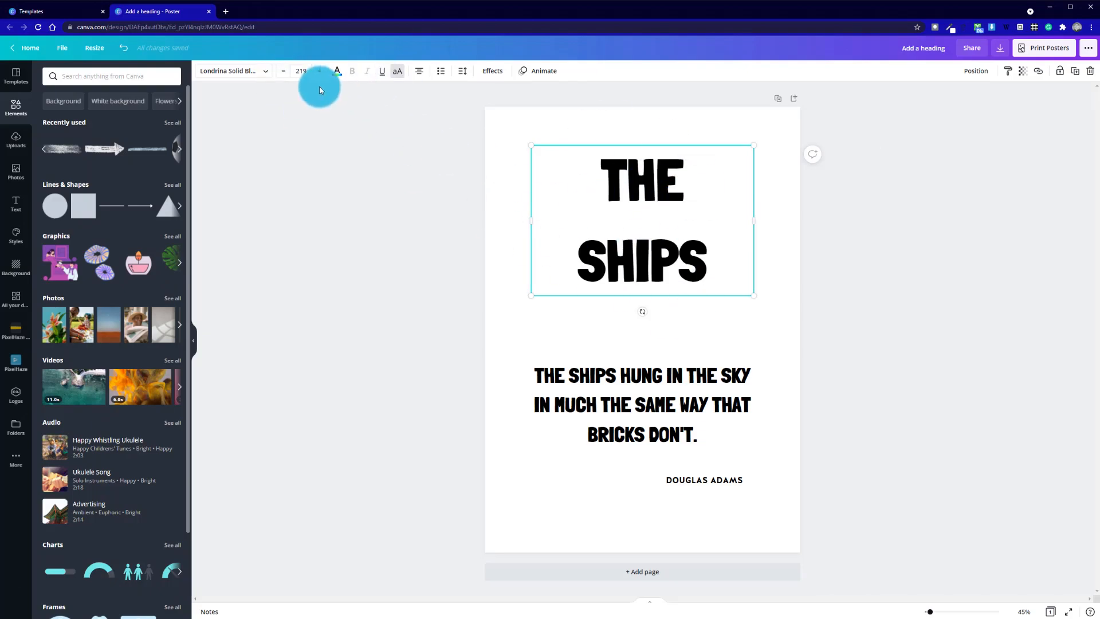
click(283, 71)
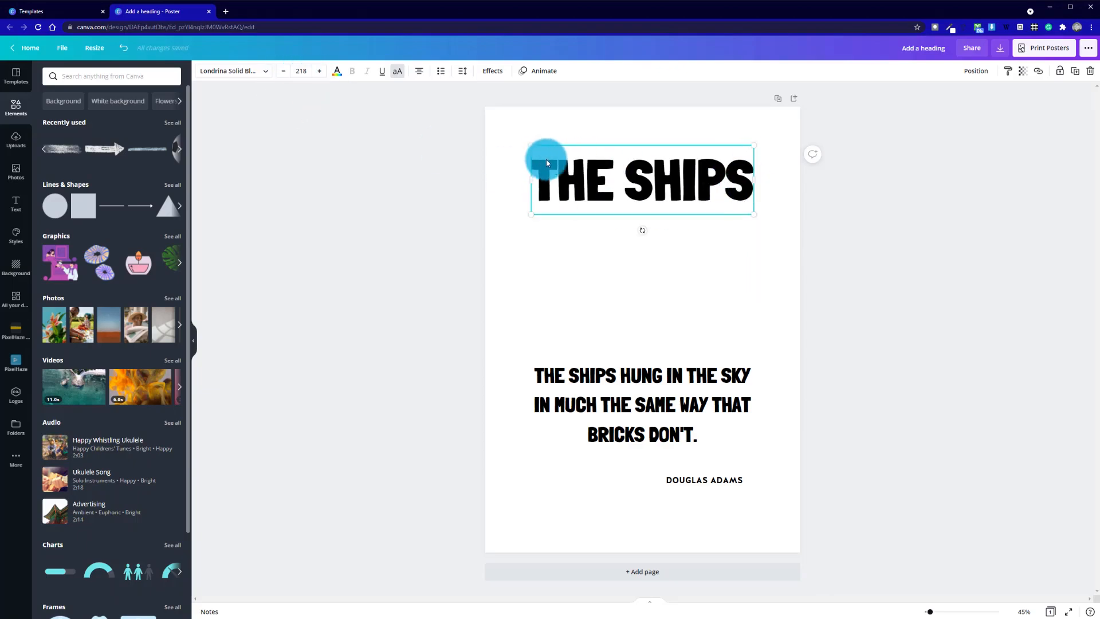
click(732, 282)
Place a duplicate of the quote below "THE SHIPS" and cut its text down to "HUNG".
click(715, 403)
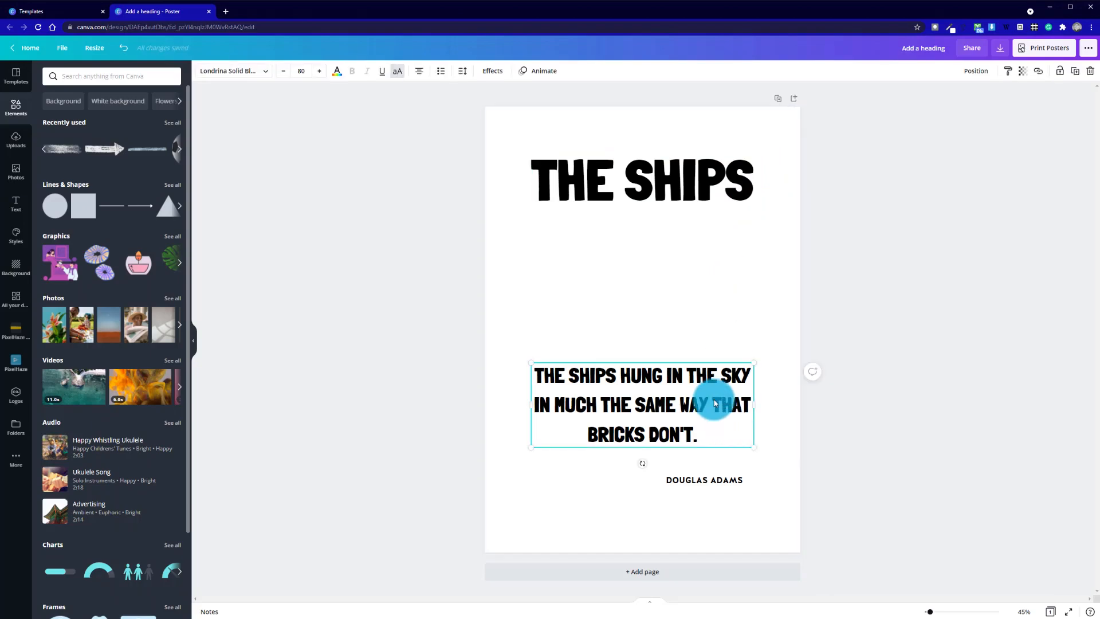
key(ctrl+d)
drag(651, 410, 650, 263)
double_click(639, 240)
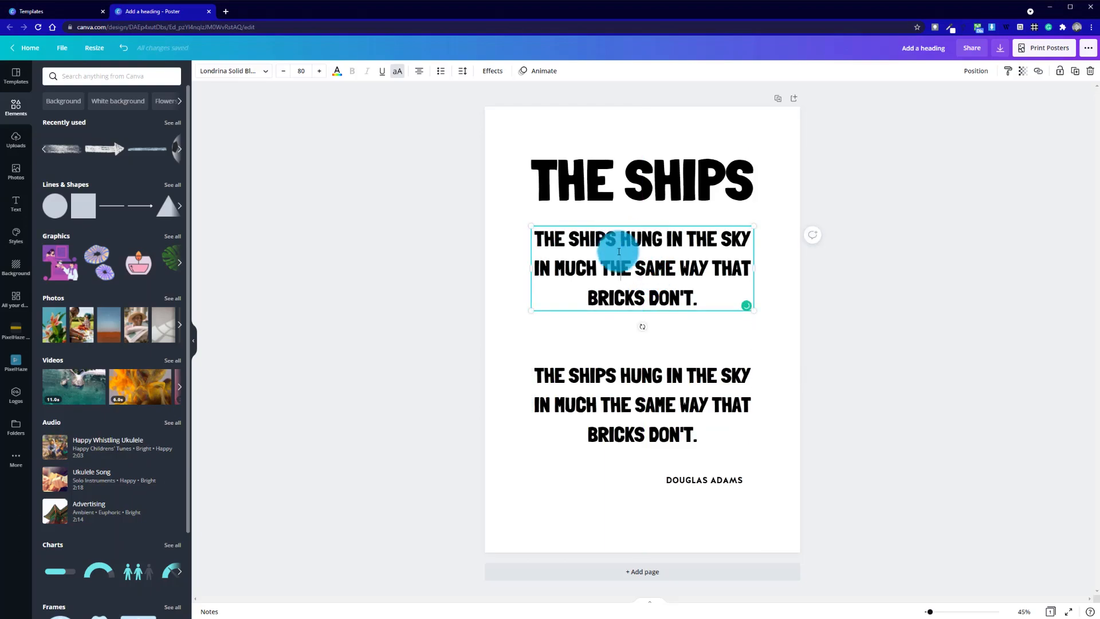
drag(621, 238, 517, 226)
key(BackSpace)
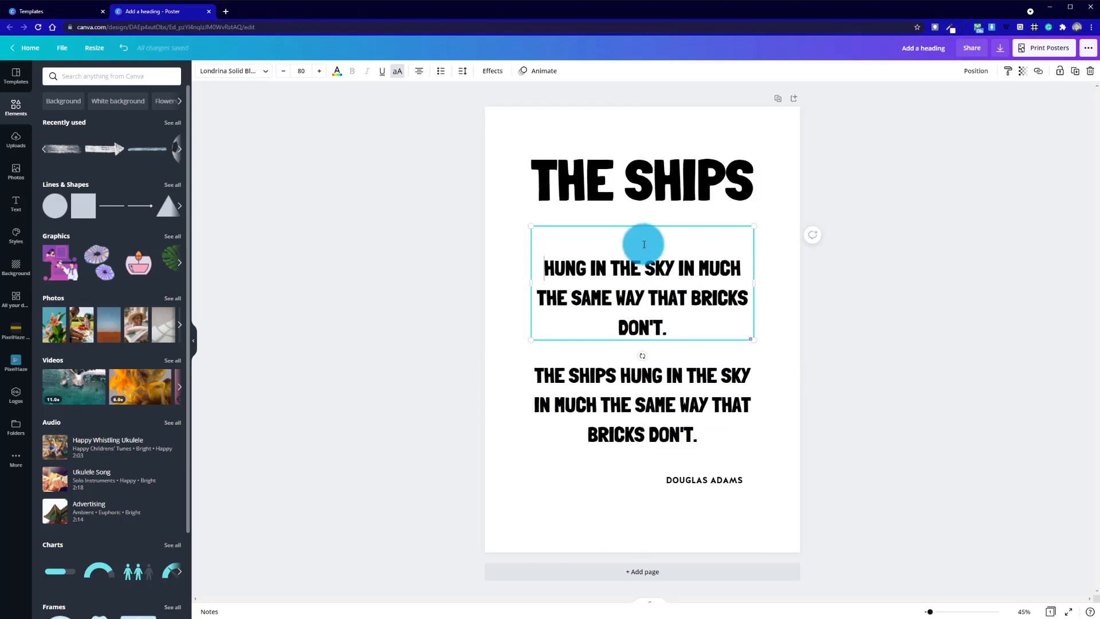
drag(590, 239, 712, 282)
key(BackSpace)
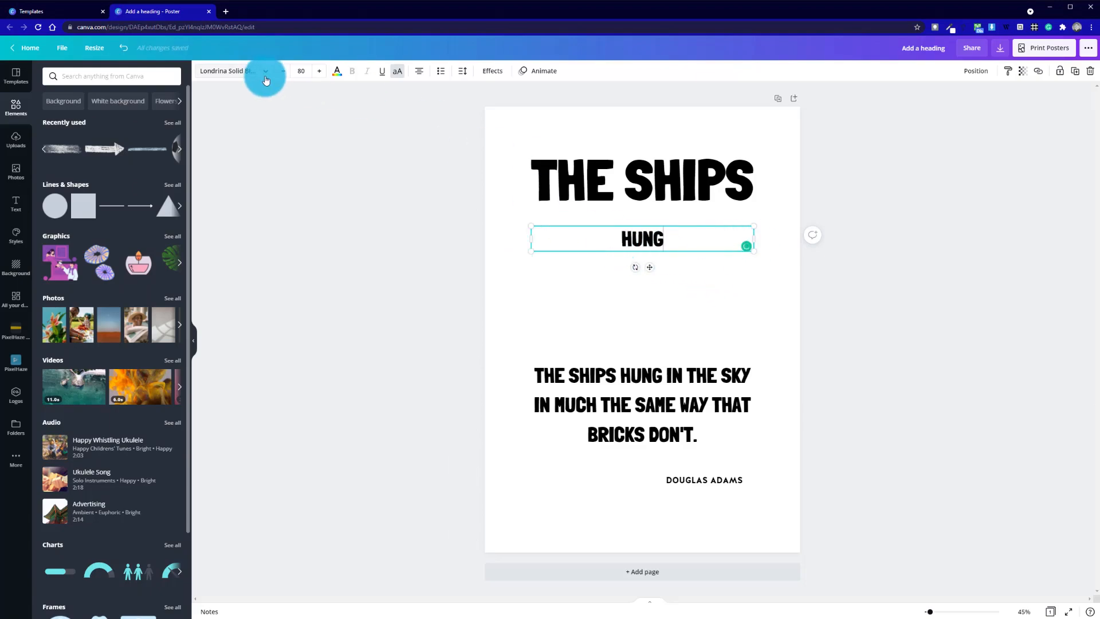
Enlarge the "HUNG" text to font size 350.
click(301, 71)
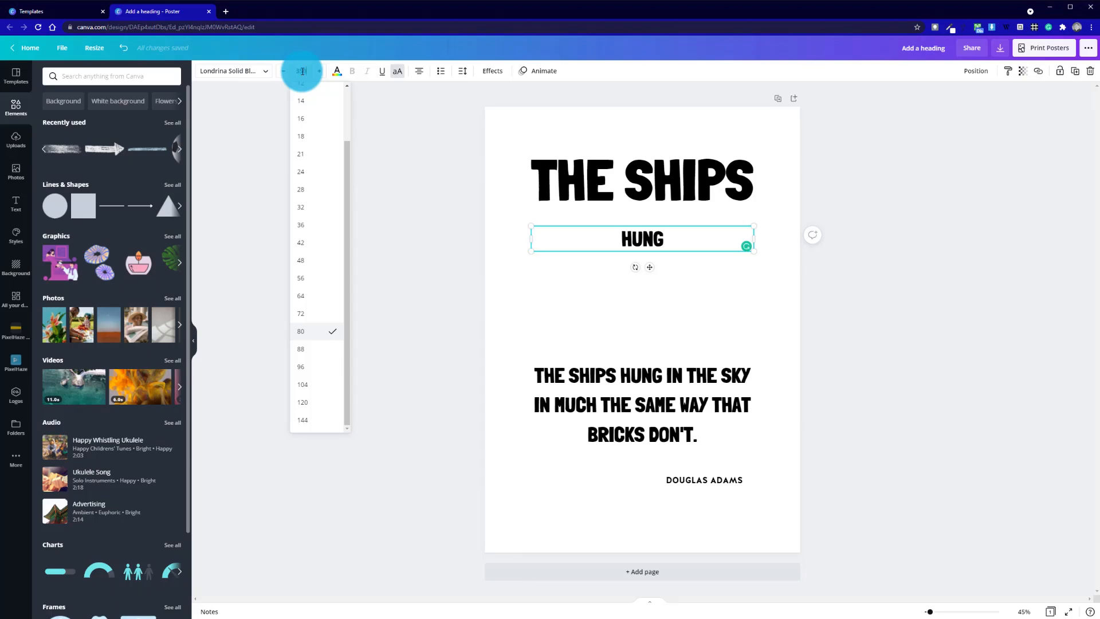
text(350)
key(Return)
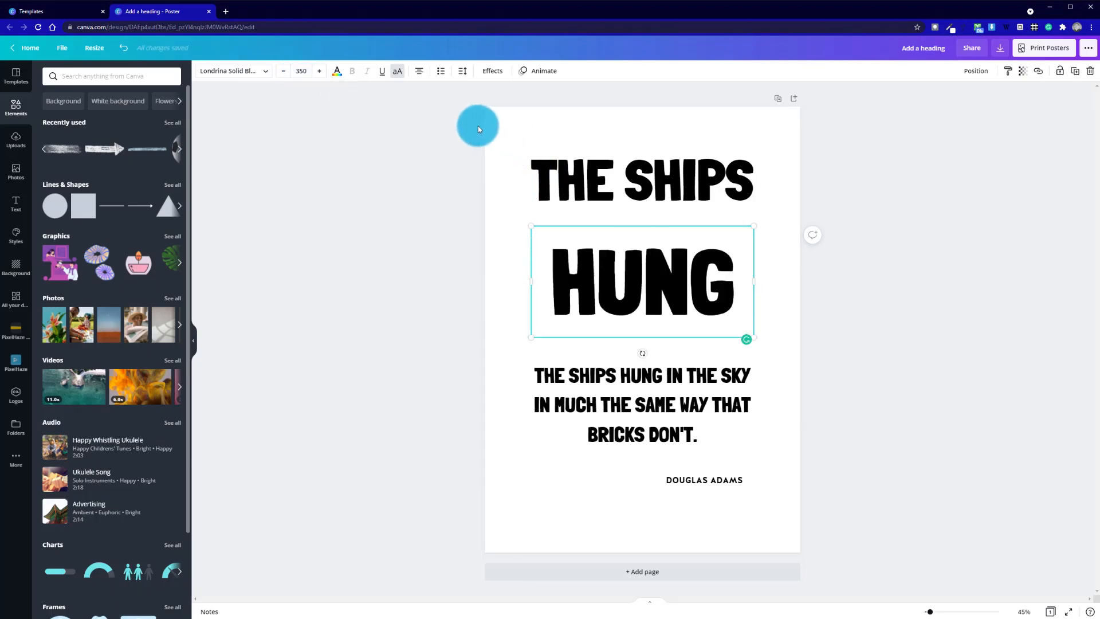
Fine-tune the "HUNG" font size to 423 so the word spans its box width on a single line.
click(319, 71)
click(319, 71)
click(319, 71)
click(318, 73)
click(319, 72)
click(318, 72)
click(318, 72)
click(319, 72)
click(318, 72)
click(319, 72)
click(318, 73)
click(319, 72)
click(319, 73)
click(319, 72)
click(319, 72)
click(318, 72)
click(318, 72)
click(319, 76)
click(318, 76)
click(319, 76)
click(318, 76)
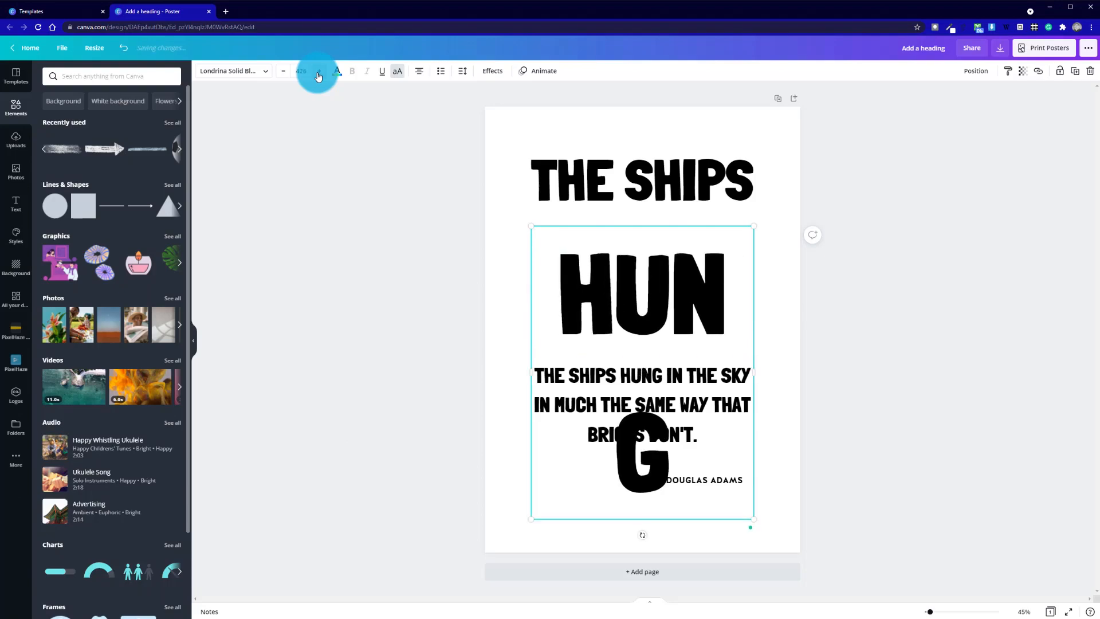
click(285, 73)
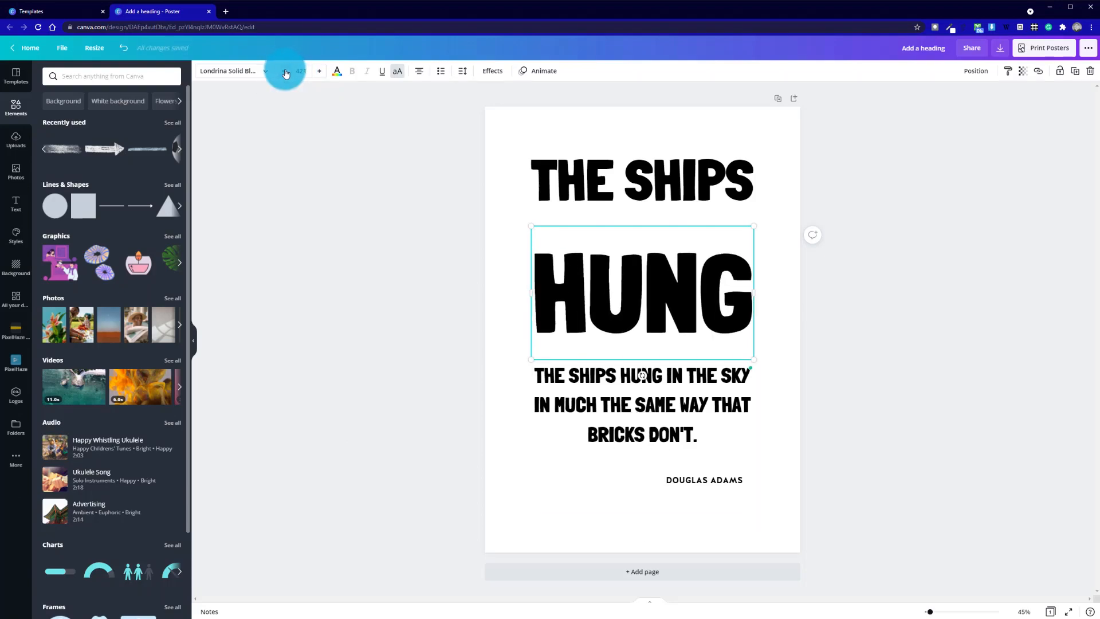
click(317, 77)
click(316, 76)
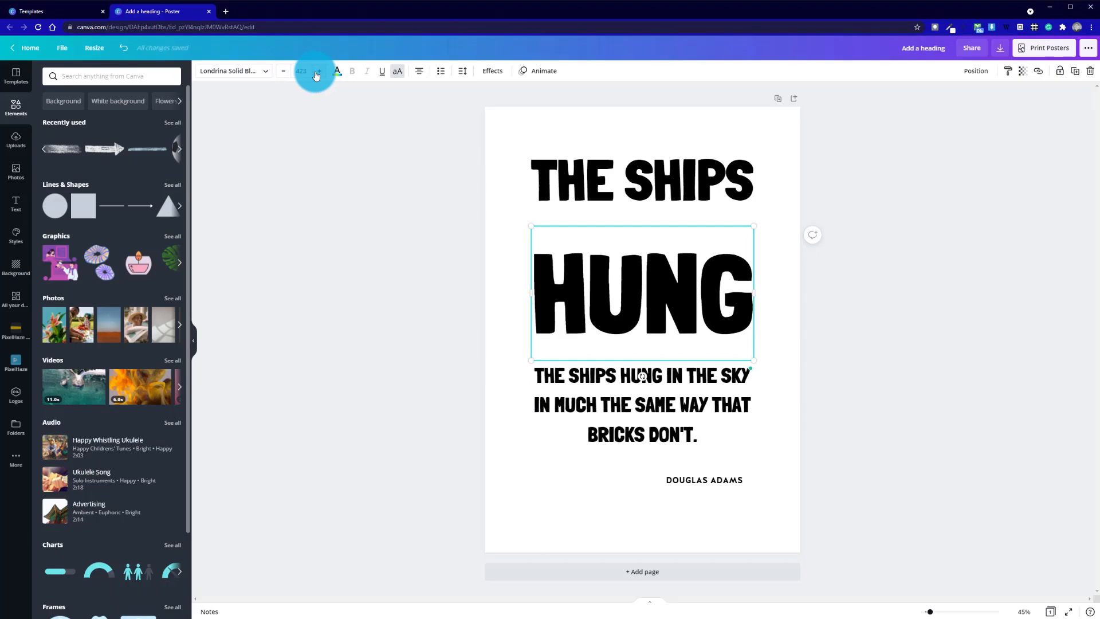
click(317, 76)
click(284, 76)
Move "HUNG" up close beneath "THE SHIPS", keeping both lines aligned at the sides.
click(647, 344)
drag(657, 316, 655, 268)
shift+click(632, 163)
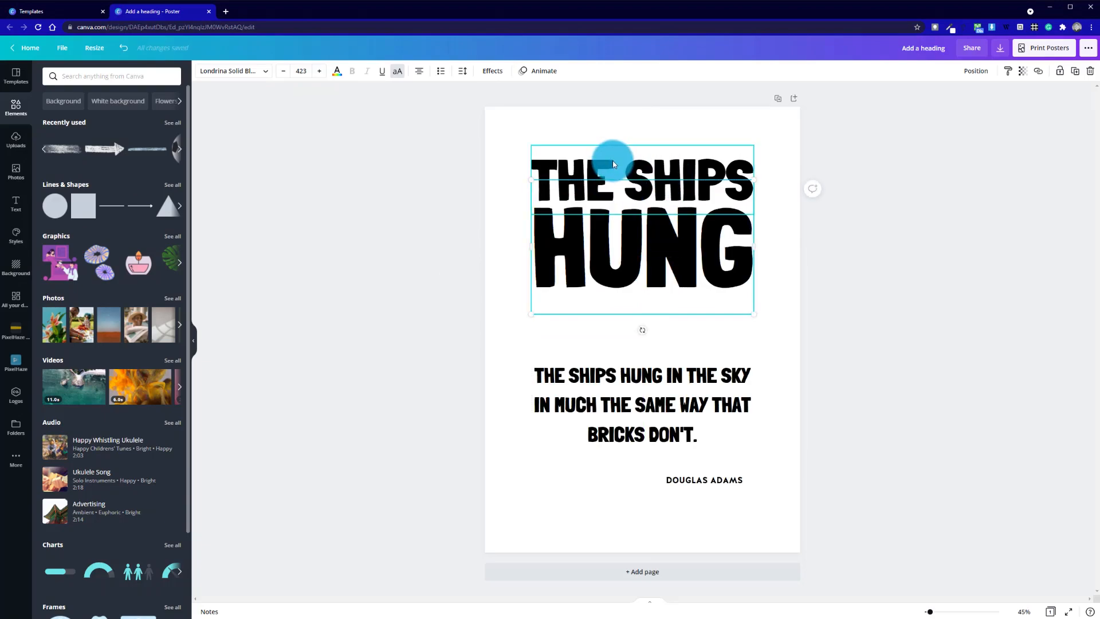
click(608, 167)
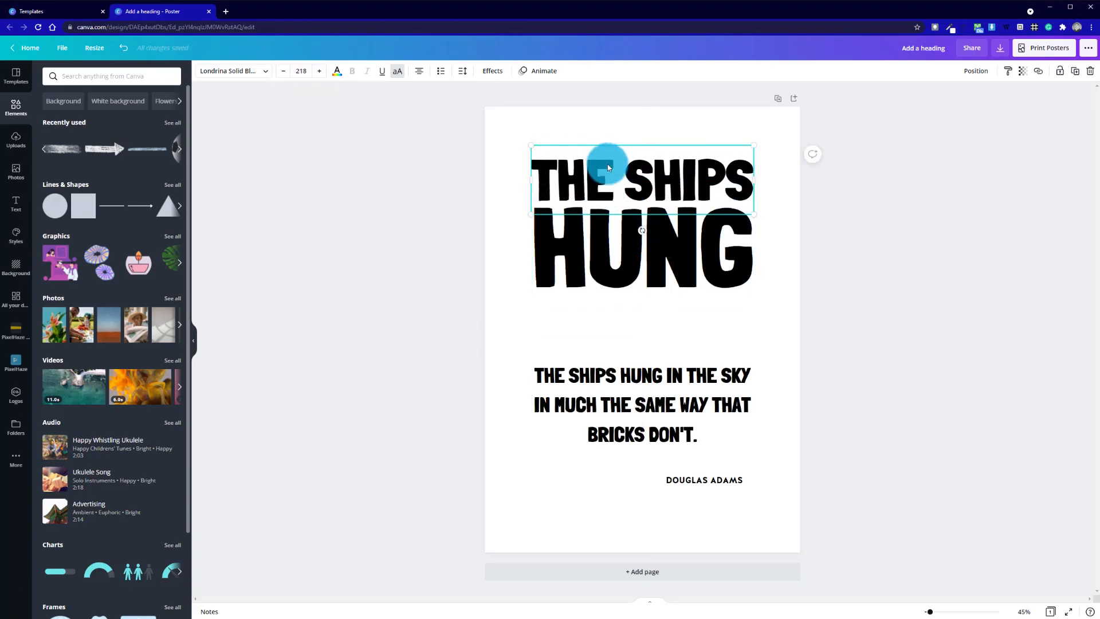
click(655, 256)
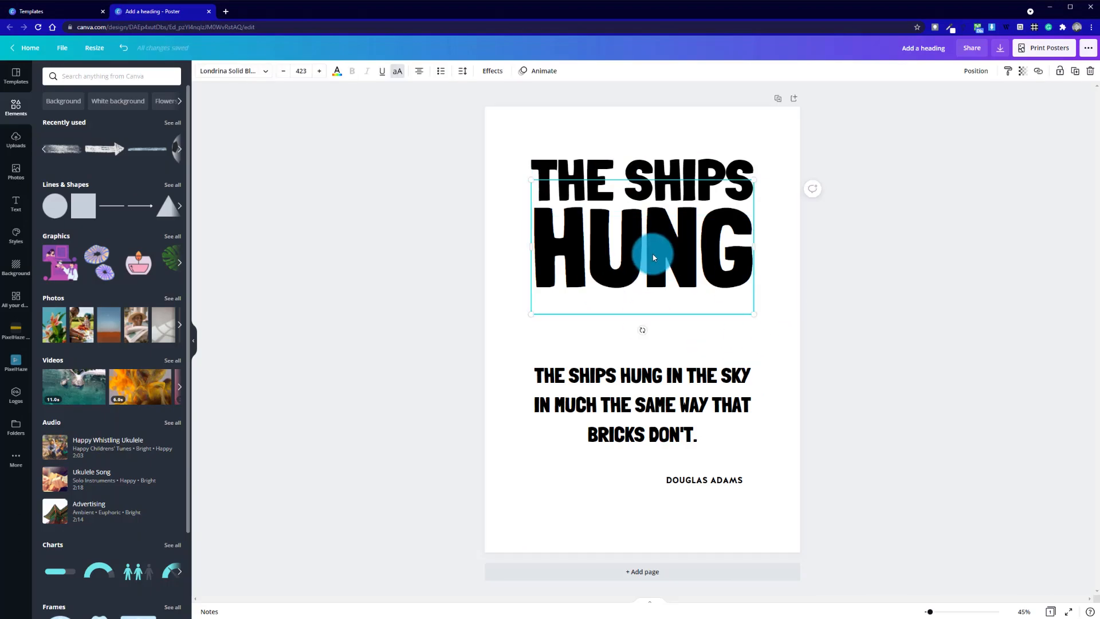
drag(655, 258, 655, 258)
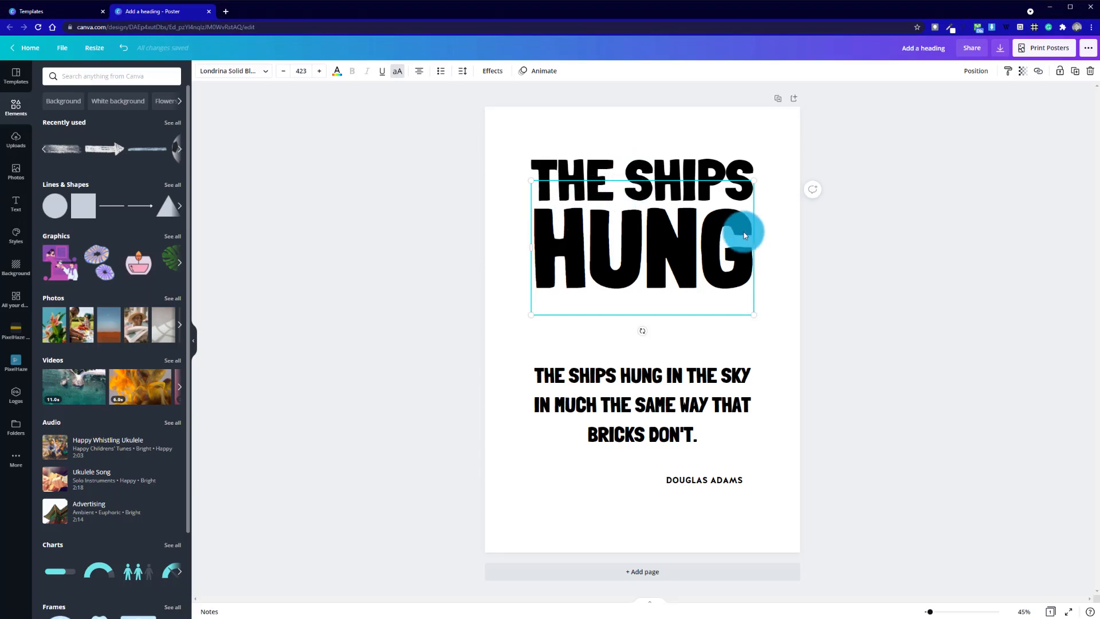
Nudge "HUNG" down slightly to widen the gap below "THE SHIPS".
key(Down)
key(Down)
key(Down)
key(Down)
key(Down)
key(Down)
key(Down)
key(Down)
key(Down)
key(Down)
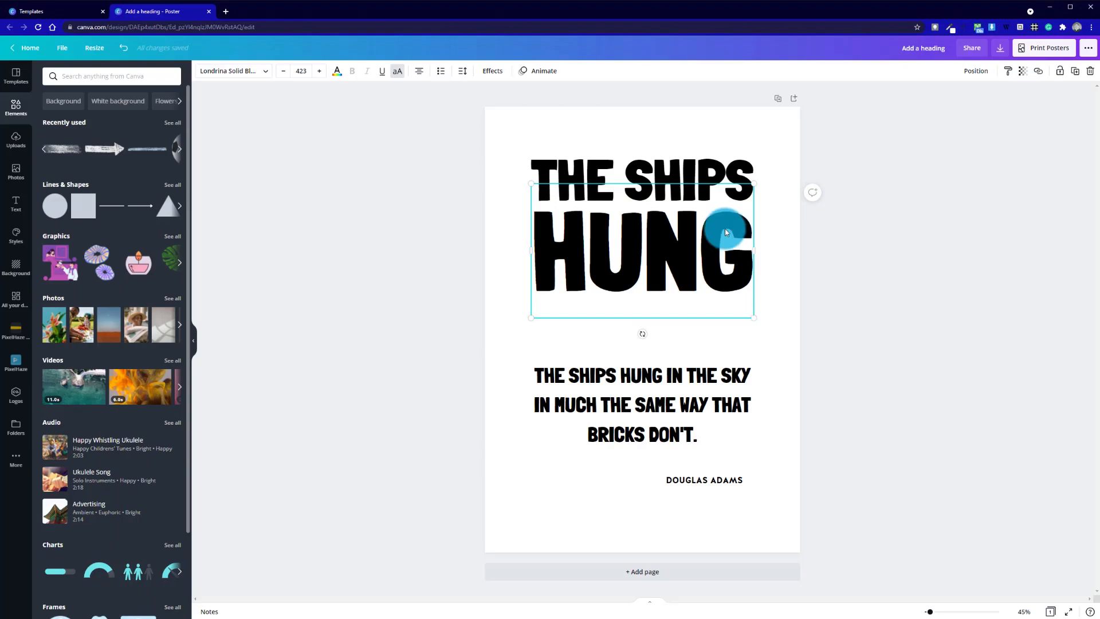
click(733, 138)
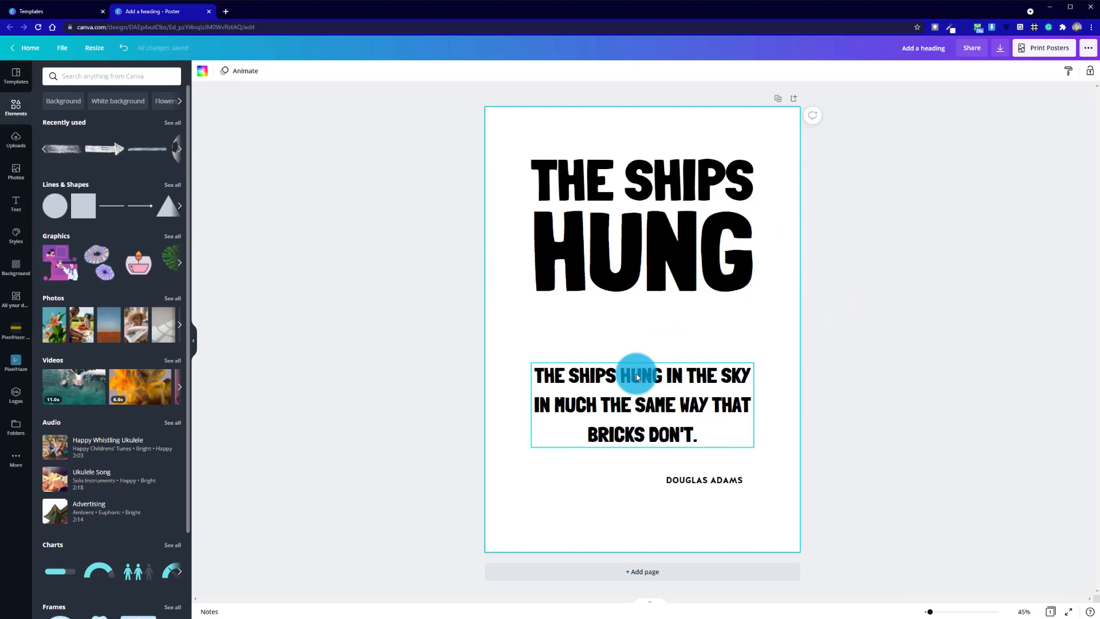
Place a duplicate of the full quote below "HUNG" and cut its text down to "IN THE SKY".
click(641, 408)
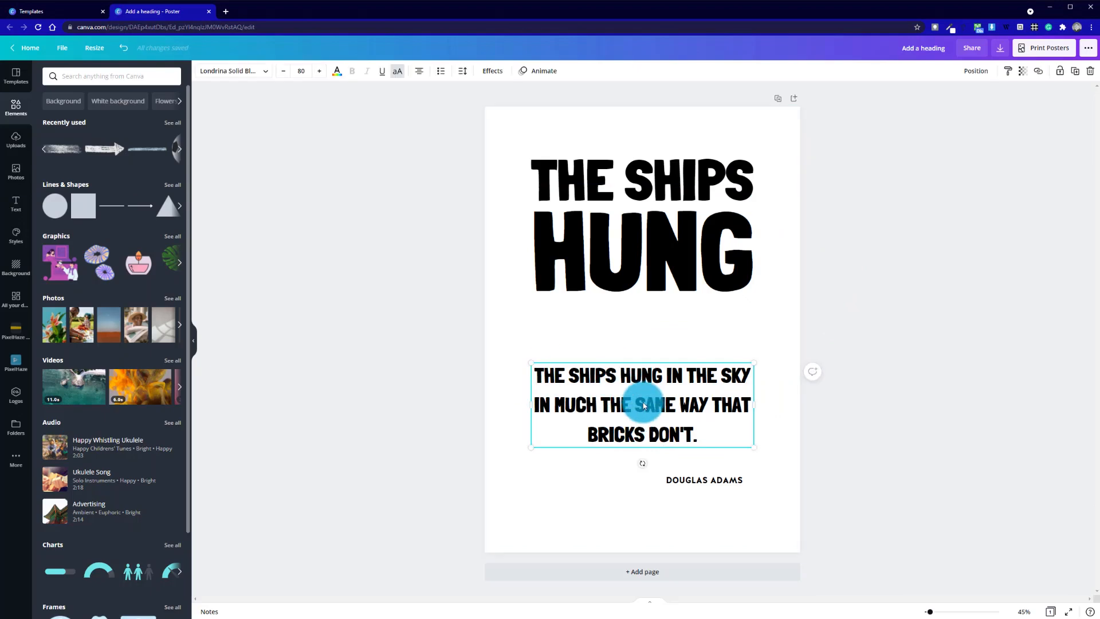
click(666, 380)
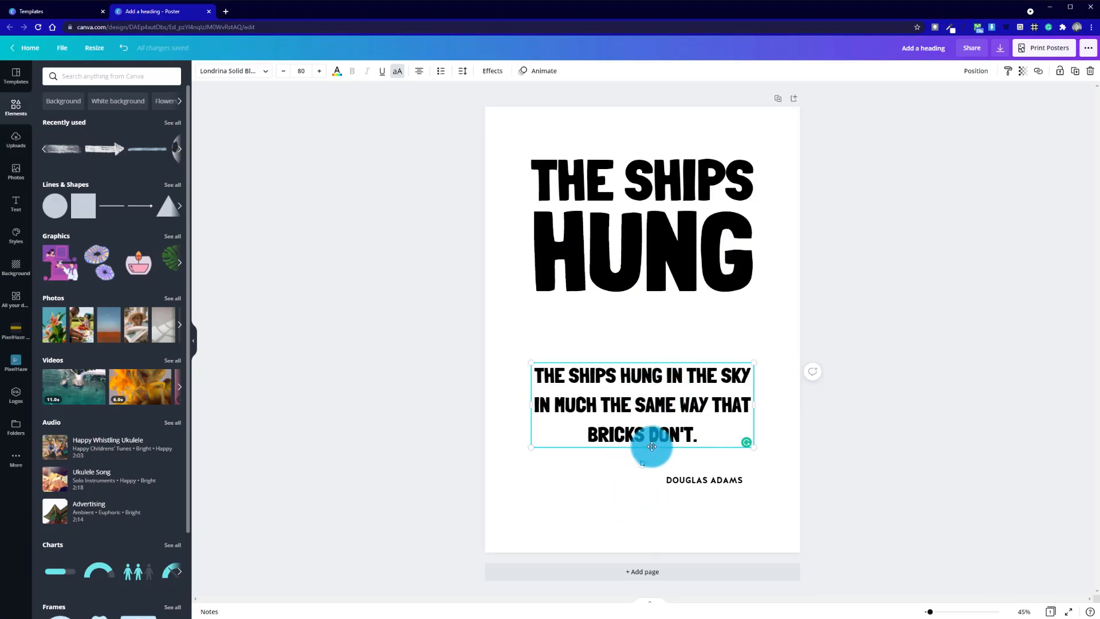
click(772, 464)
drag(683, 432, 535, 311)
click(674, 353)
key(BackSpace)
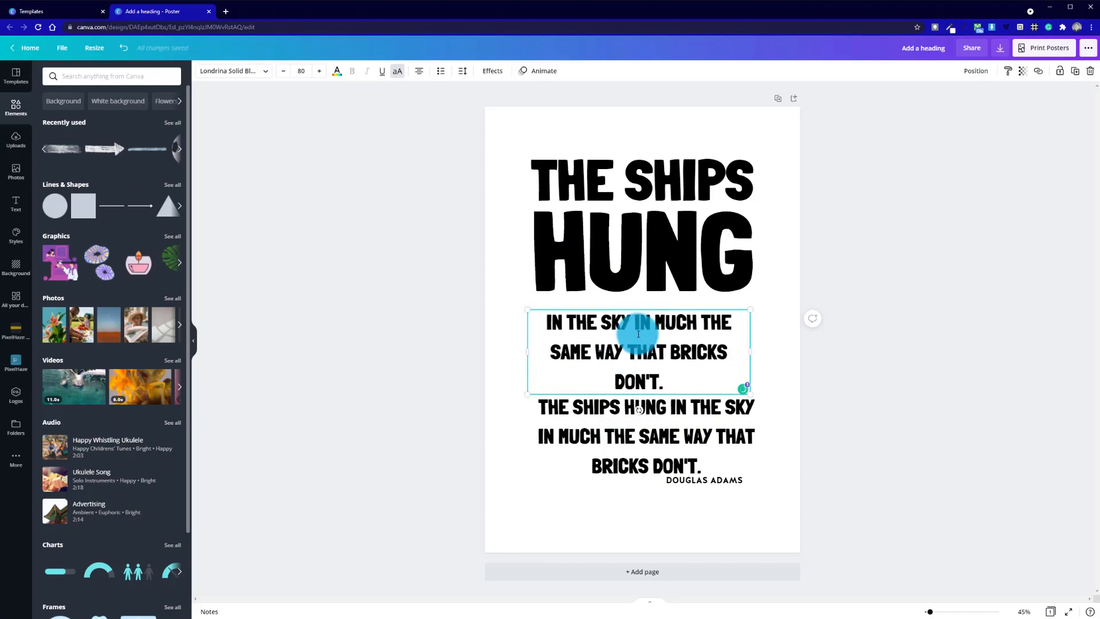
drag(630, 321, 697, 369)
key(BackSpace)
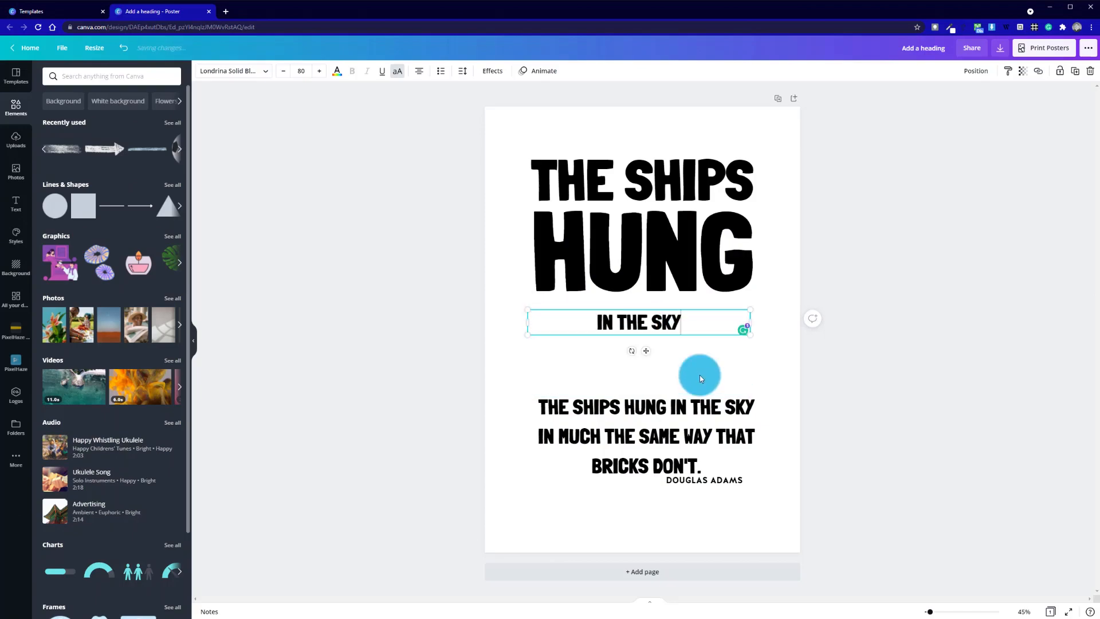
Delete the already used words "THE SHIPS HUNG IN THE SKY" from the remaining full quote.
click(719, 368)
click(639, 432)
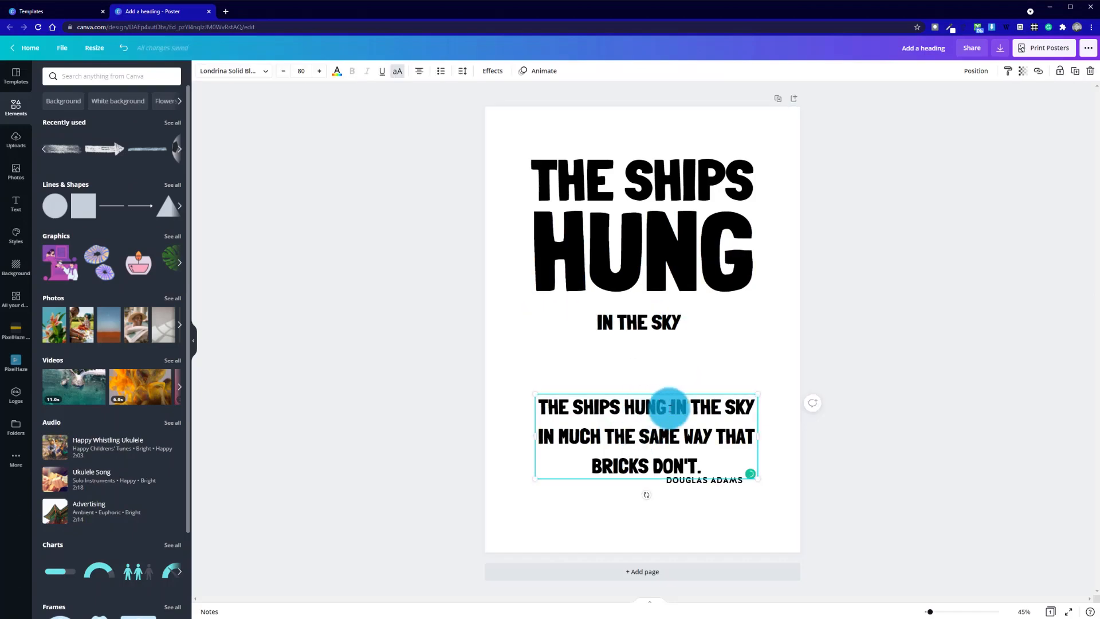
drag(730, 414, 536, 405)
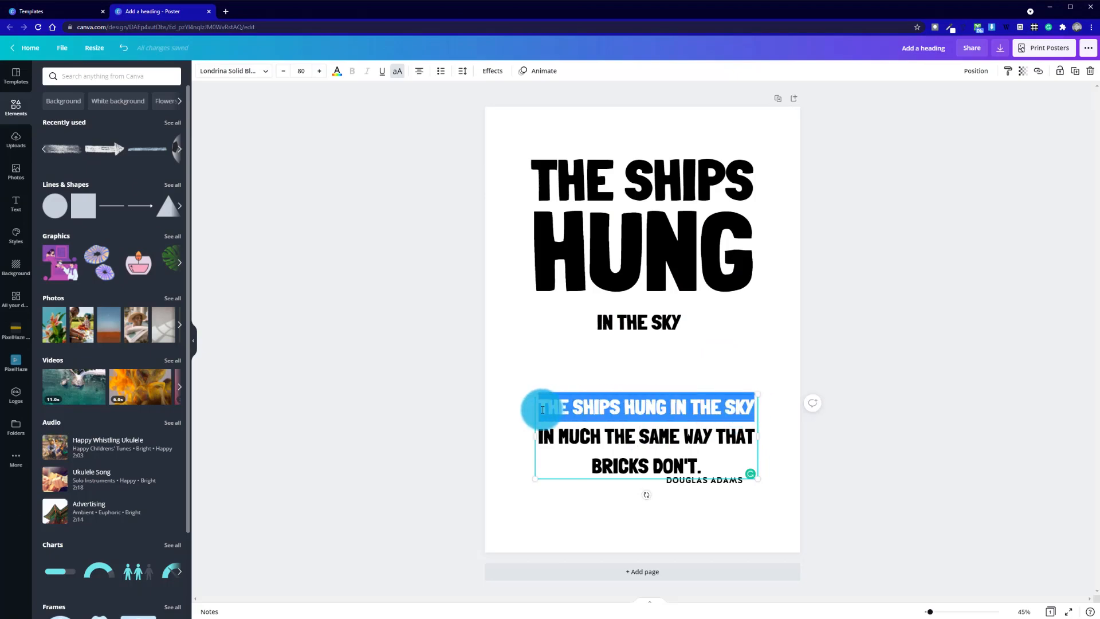
key(BackSpace)
click(582, 483)
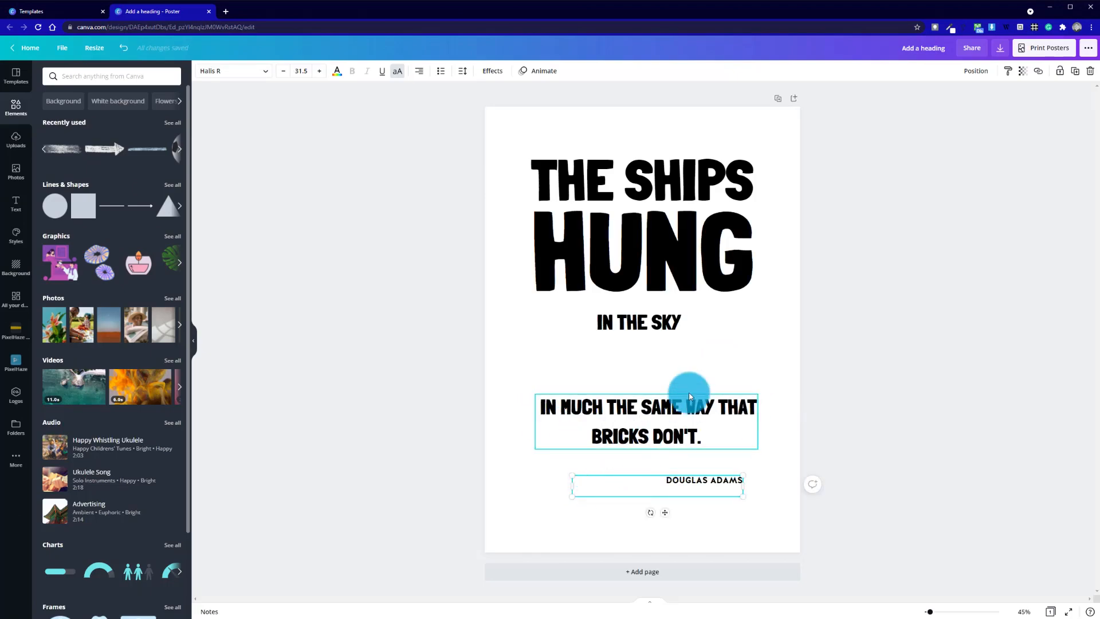
Enlarge the "IN THE SKY" text to font size 144.
click(668, 325)
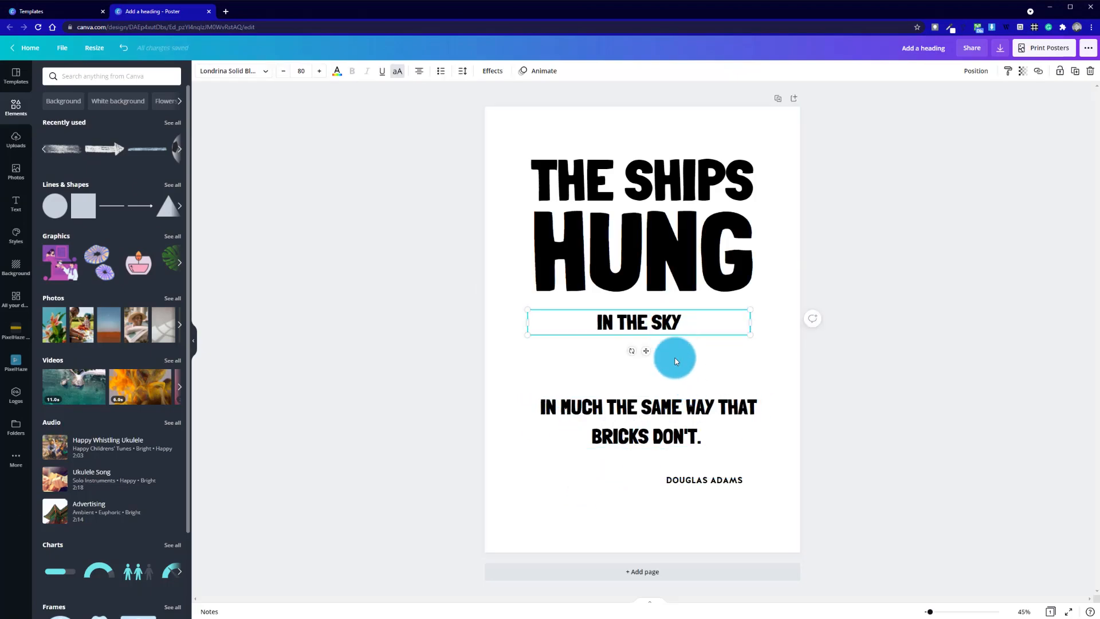
click(307, 72)
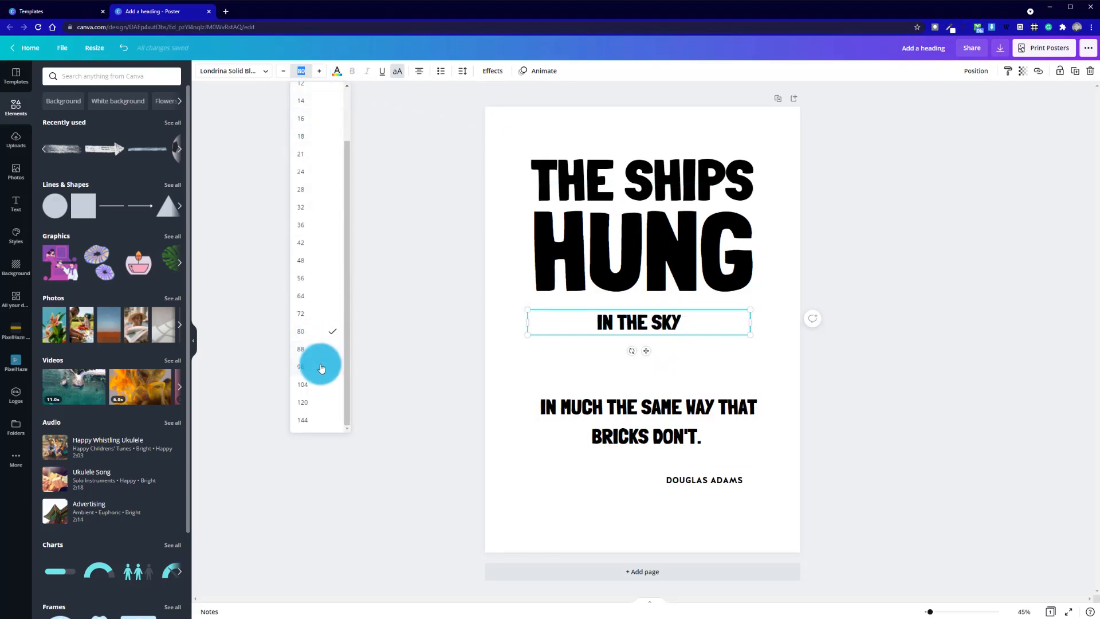
click(310, 420)
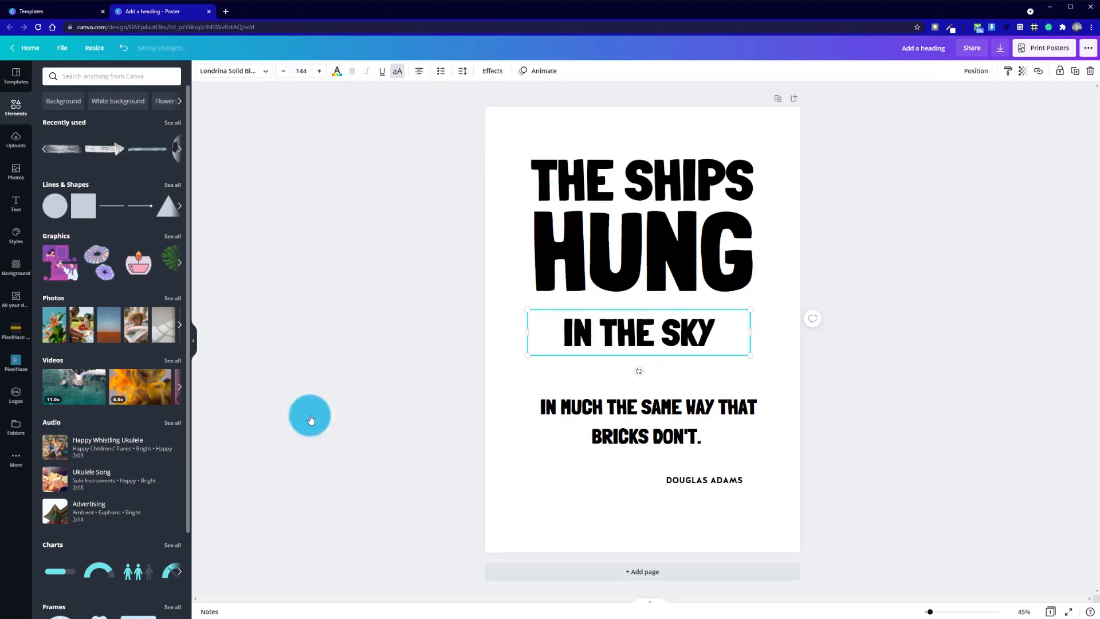
Fine-tune the "IN THE SKY" font size to 212 so the phrase spans its box width on a single line.
click(319, 71)
click(320, 71)
click(320, 71)
click(320, 71)
click(320, 71)
click(319, 71)
click(320, 71)
click(319, 71)
click(319, 71)
click(320, 71)
click(320, 71)
click(319, 71)
click(320, 71)
click(320, 71)
click(319, 71)
click(320, 71)
click(320, 71)
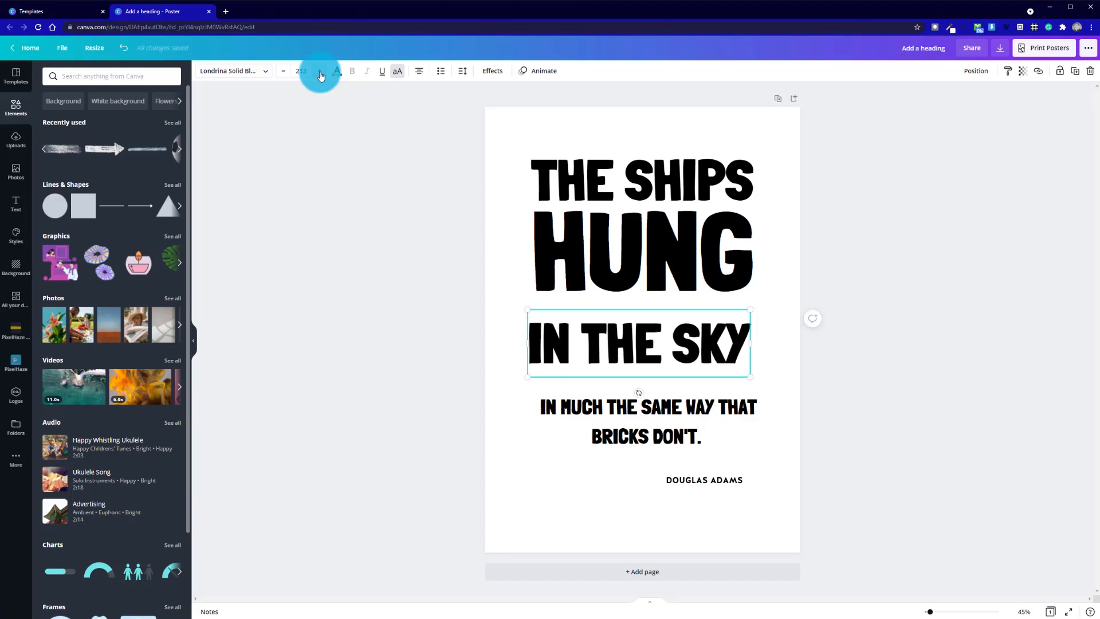
click(319, 71)
click(288, 75)
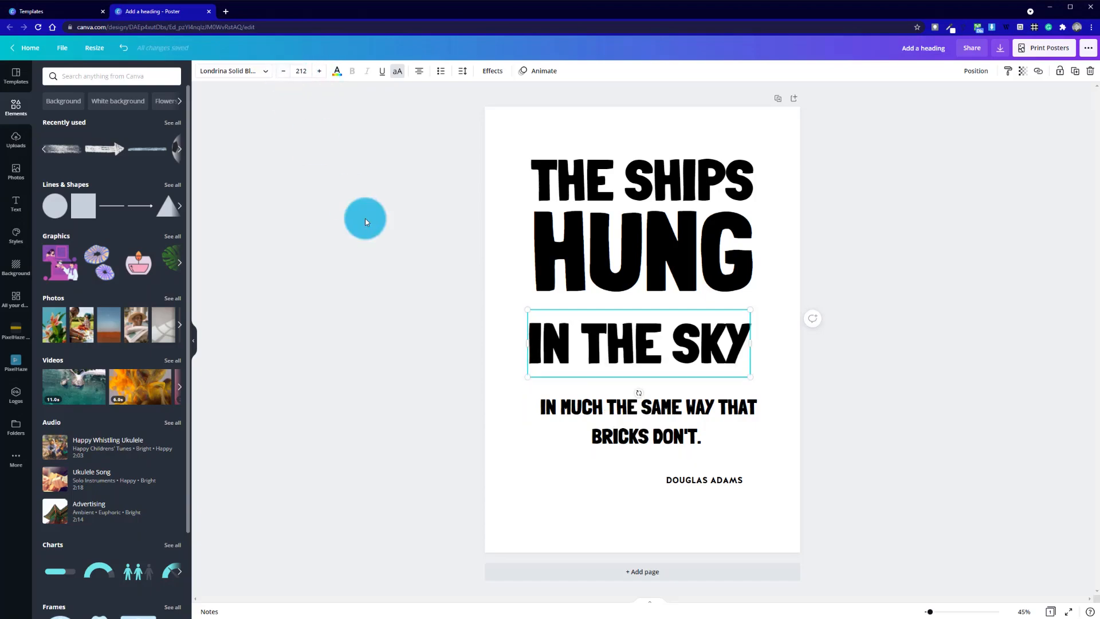
Move "IN THE SKY" up close beneath "HUNG", aligned with the sides of the lines above.
click(387, 302)
drag(621, 349, 639, 333)
click(805, 378)
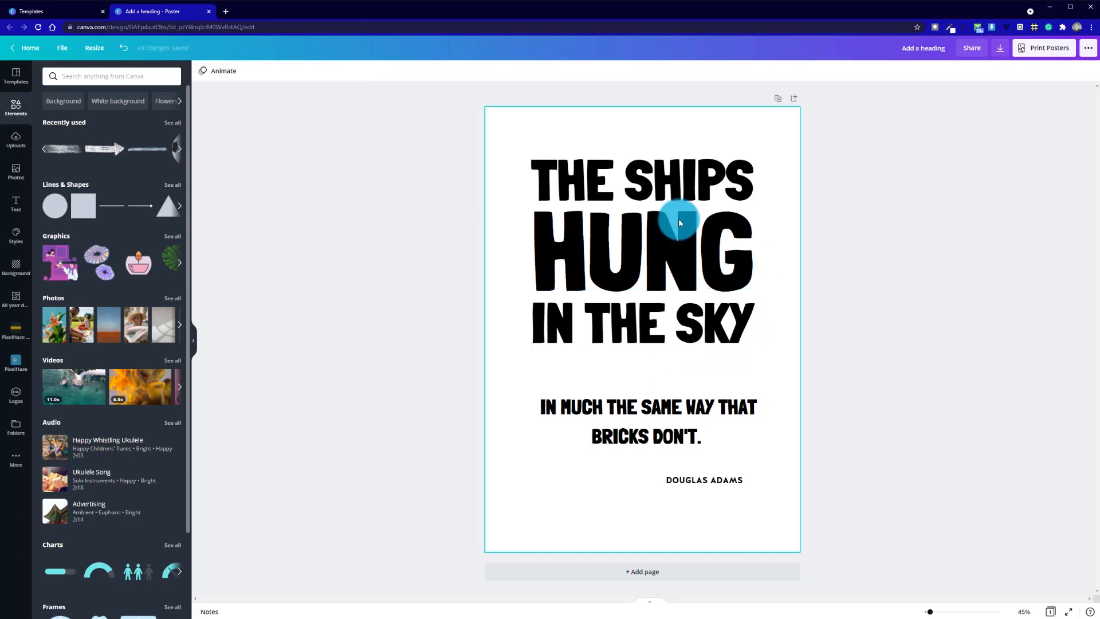
click(668, 340)
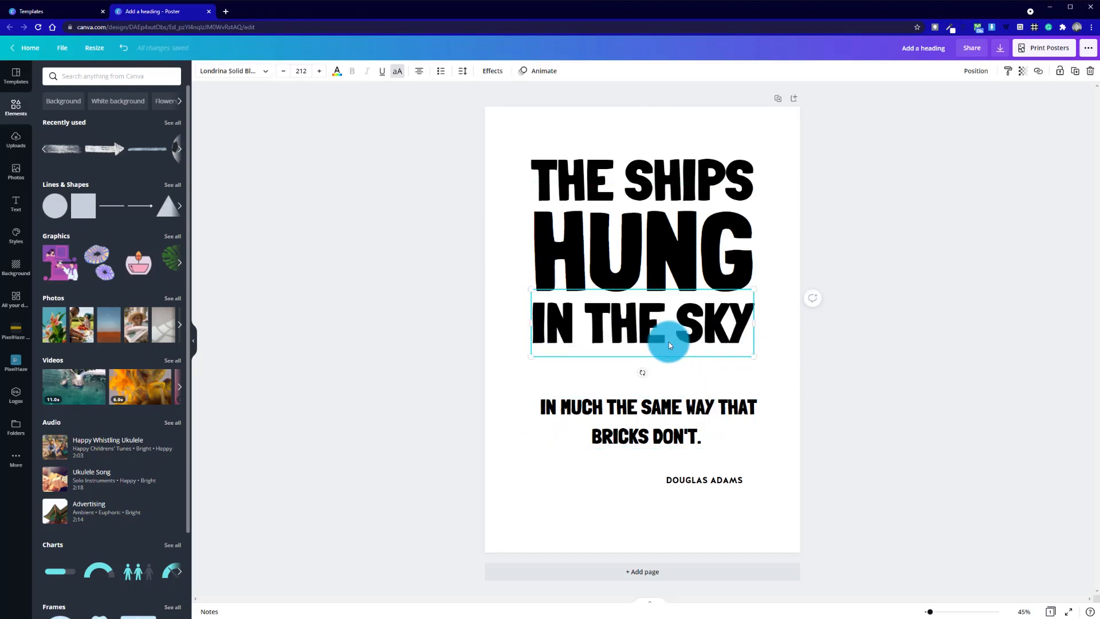
Place a duplicate of the remaining quote text beneath "IN THE SKY" and cut it down to "IN MUCH THE SAME WAY".
click(807, 383)
drag(692, 420, 663, 376)
key(BackSpace)
Set the "IN MUCH THE SAME WAY" line to font size 104 and fine-tune it until it fills the box width on one line.
click(301, 71)
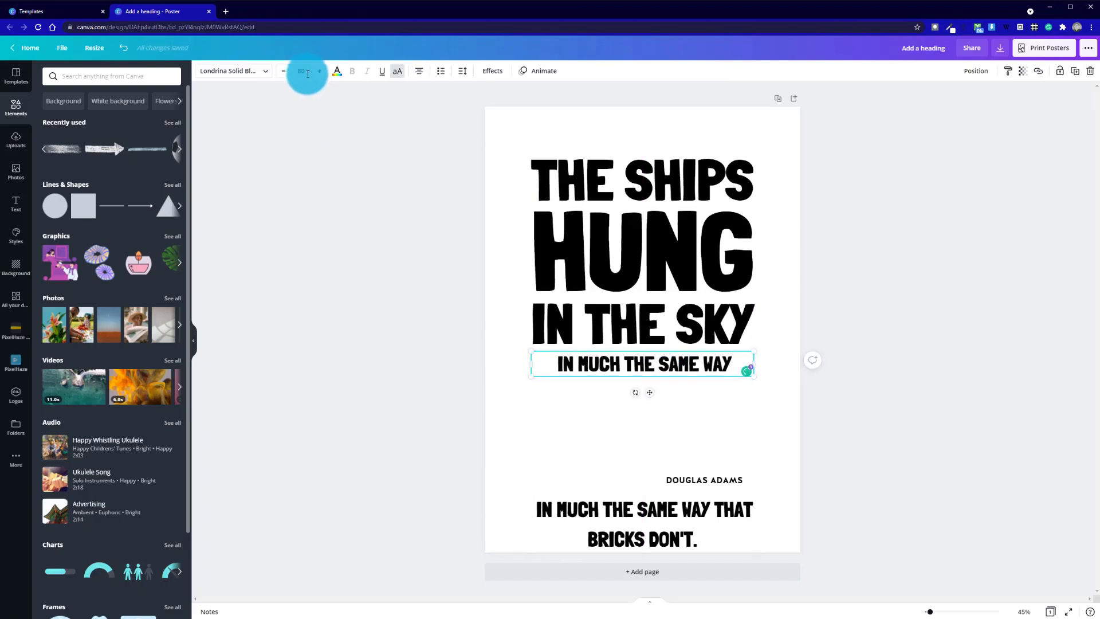
click(314, 383)
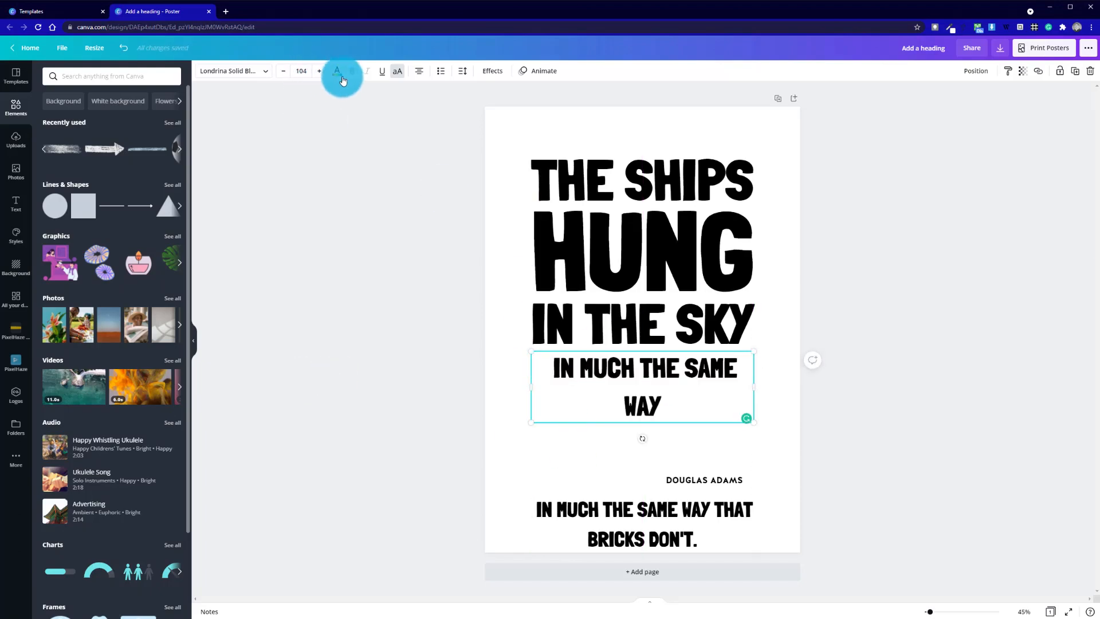
mouse_move(546, 367)
mouse_down()
mouse_move(668, 398)
mouse_move(707, 400)
mouse_move(712, 386)
mouse_move(557, 380)
mouse_up()
click(481, 363)
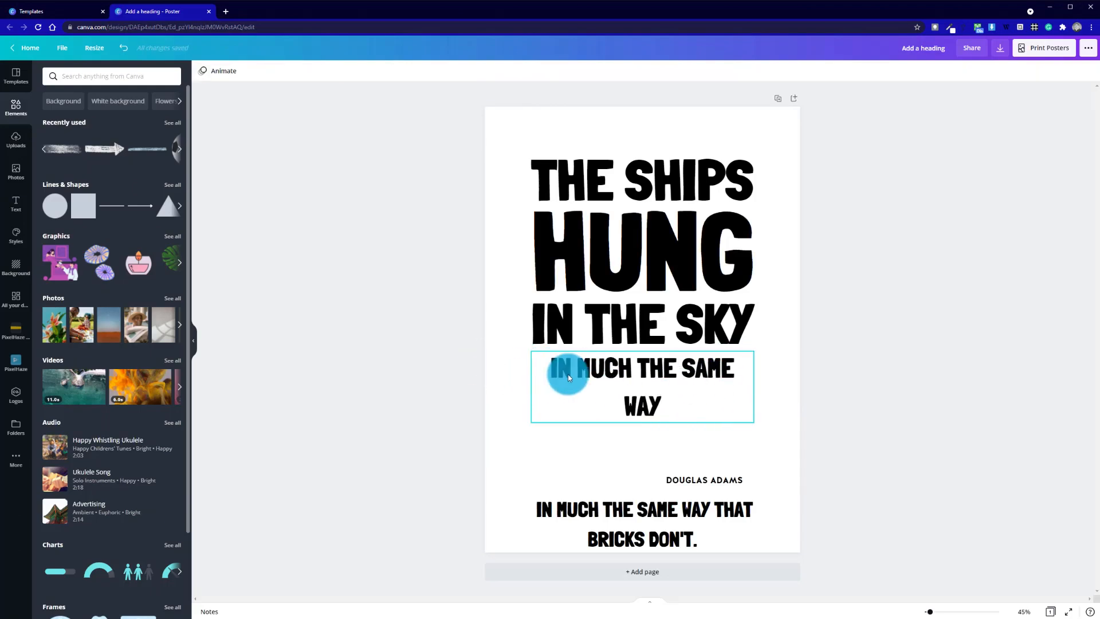
click(568, 373)
click(285, 72)
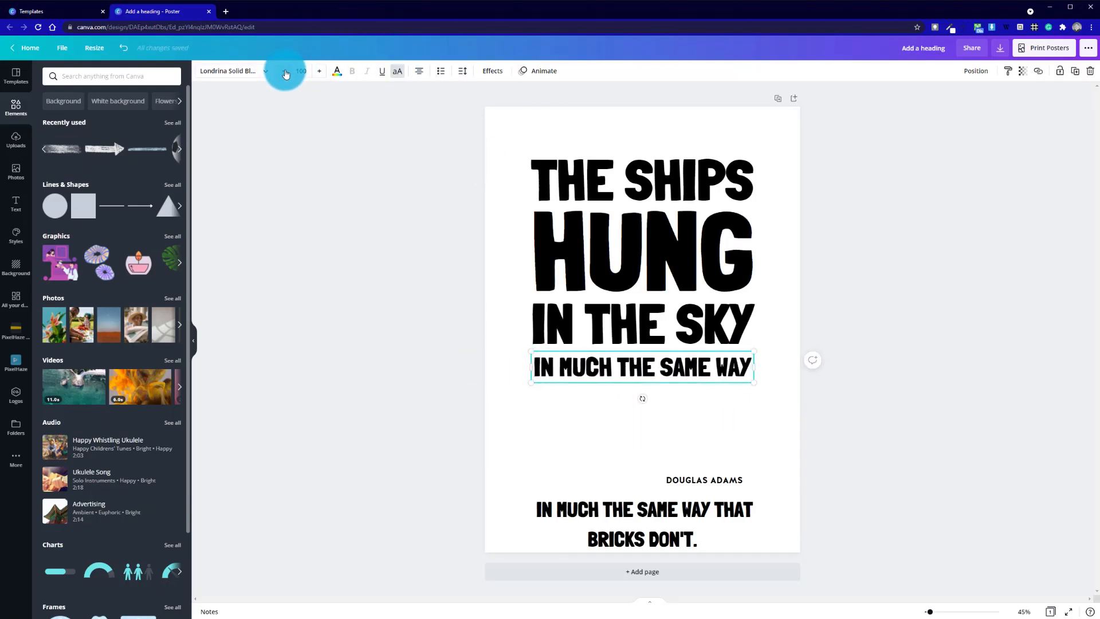
click(319, 72)
click(284, 70)
click(356, 190)
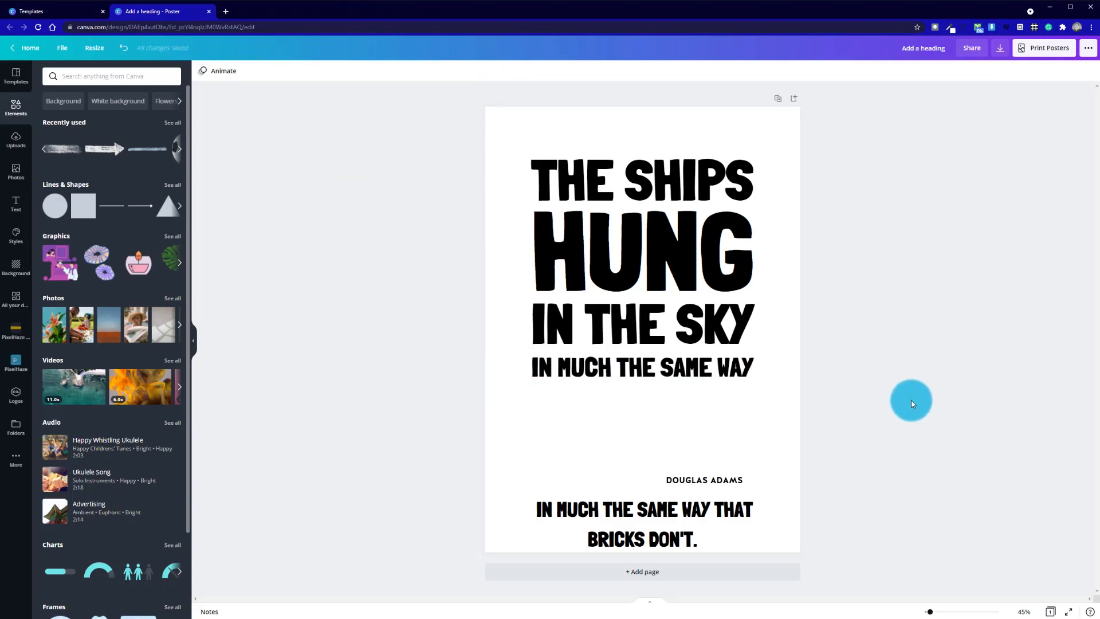
Place a duplicate of the remaining quote text beneath "IN MUCH THE SAME WAY" and cut it down to "THAT BRICKS".
drag(665, 520, 548, 397)
double_click(667, 395)
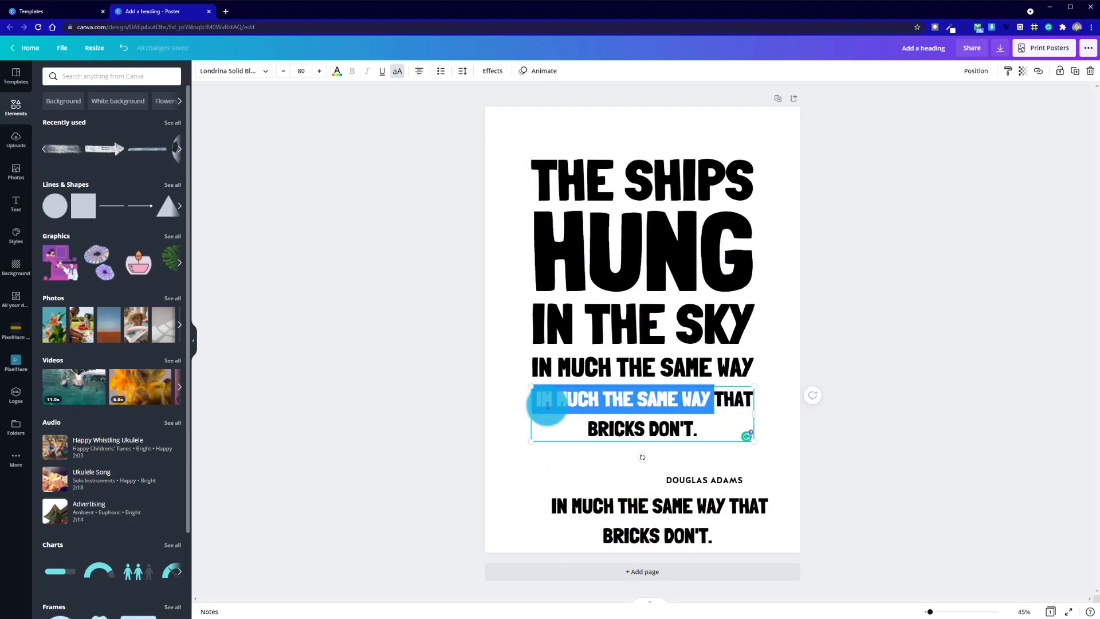
key(BackSpace)
click(666, 401)
key(BackSpace)
drag(712, 400, 591, 400)
text(S)
Set "THAT BRICKS" to font size 177, fine-tune it to fill the box width on one line, and move it up beneath the line above.
click(320, 71)
click(306, 71)
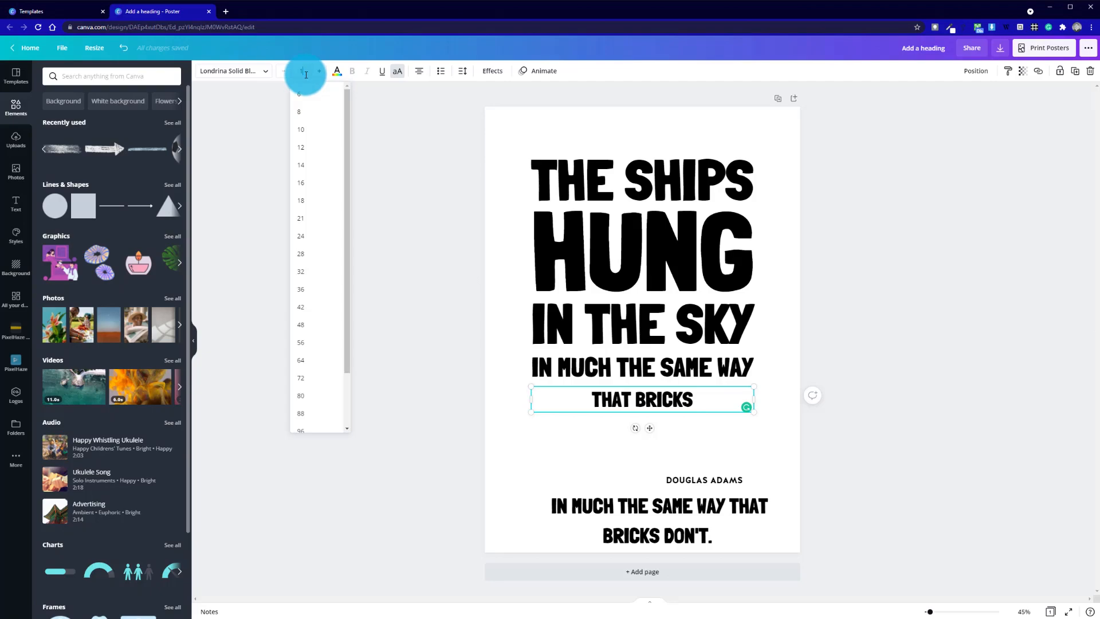
text(177)
key(Return)
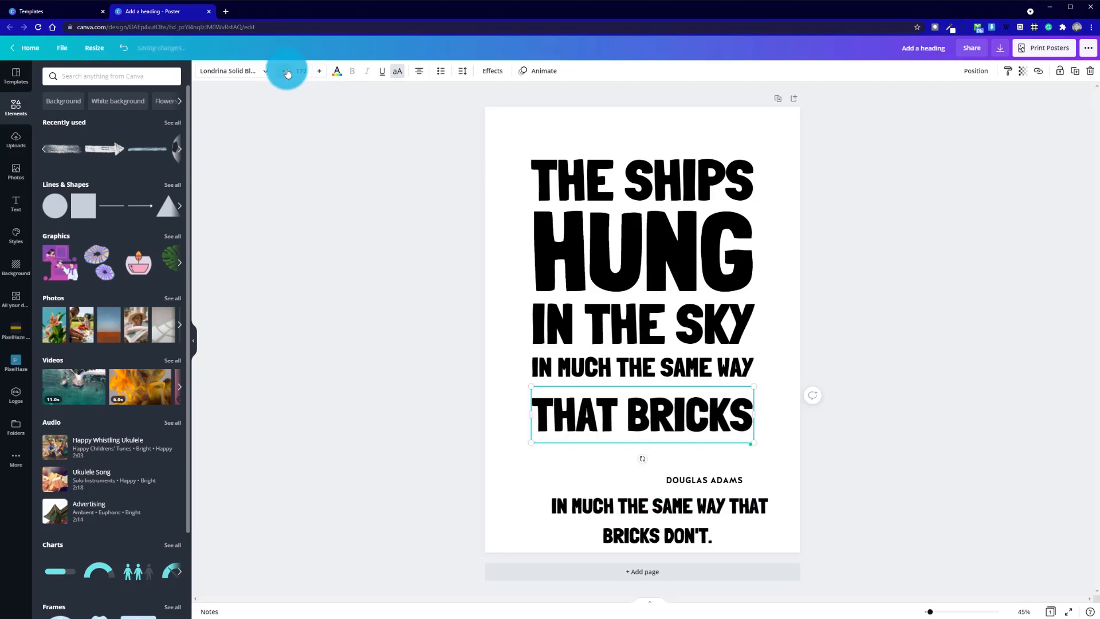
click(319, 71)
click(319, 71)
click(300, 71)
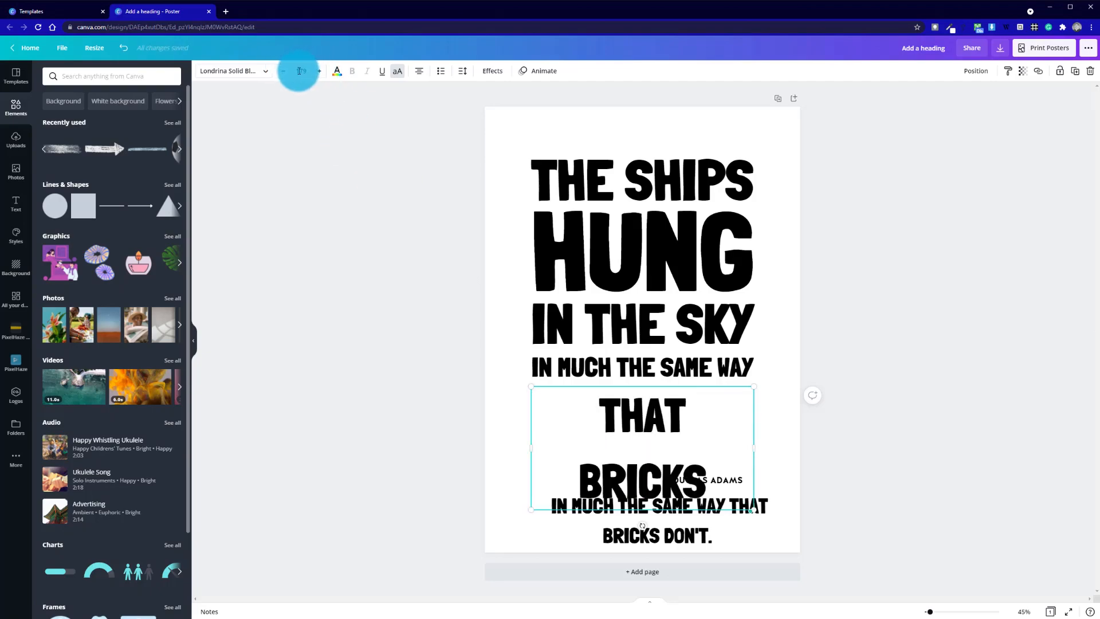
click(282, 73)
drag(609, 449, 618, 419)
click(442, 373)
Cut the remaining quote text down to "DON'T." and place it directly beneath "THAT BRICKS", aligned with the lines above.
drag(702, 507, 690, 480)
click(692, 549)
click(678, 548)
drag(664, 550, 544, 508)
key(BackSpace)
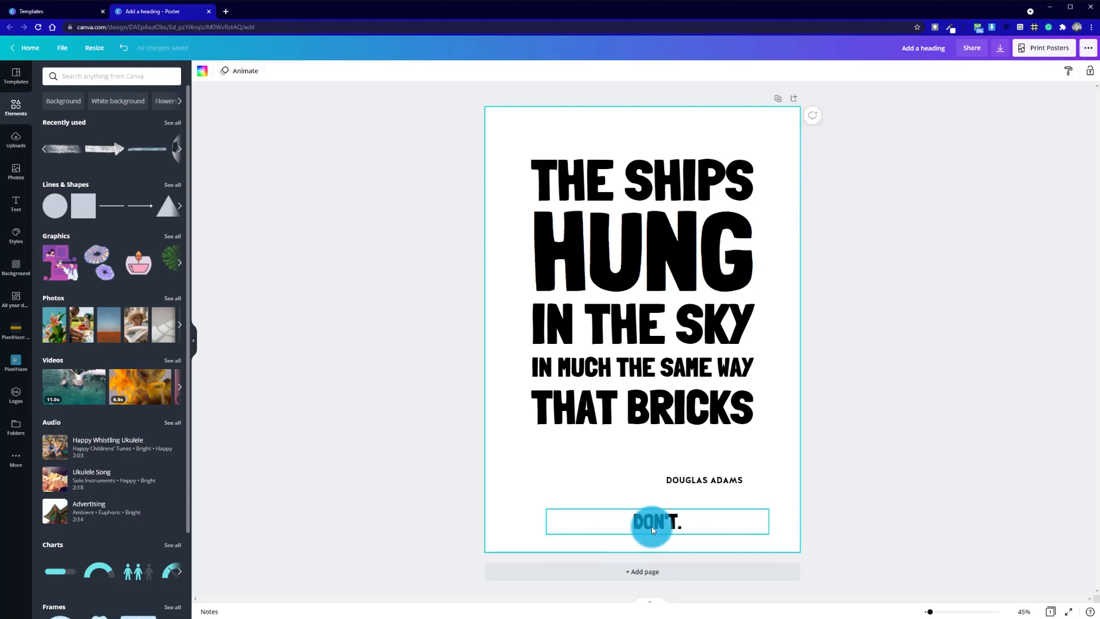
drag(662, 528, 647, 442)
Set the "DON'T." line to font size 390 and move it up close beneath "THAT BRICKS".
click(305, 72)
click(302, 71)
click(304, 73)
click(304, 71)
click(294, 70)
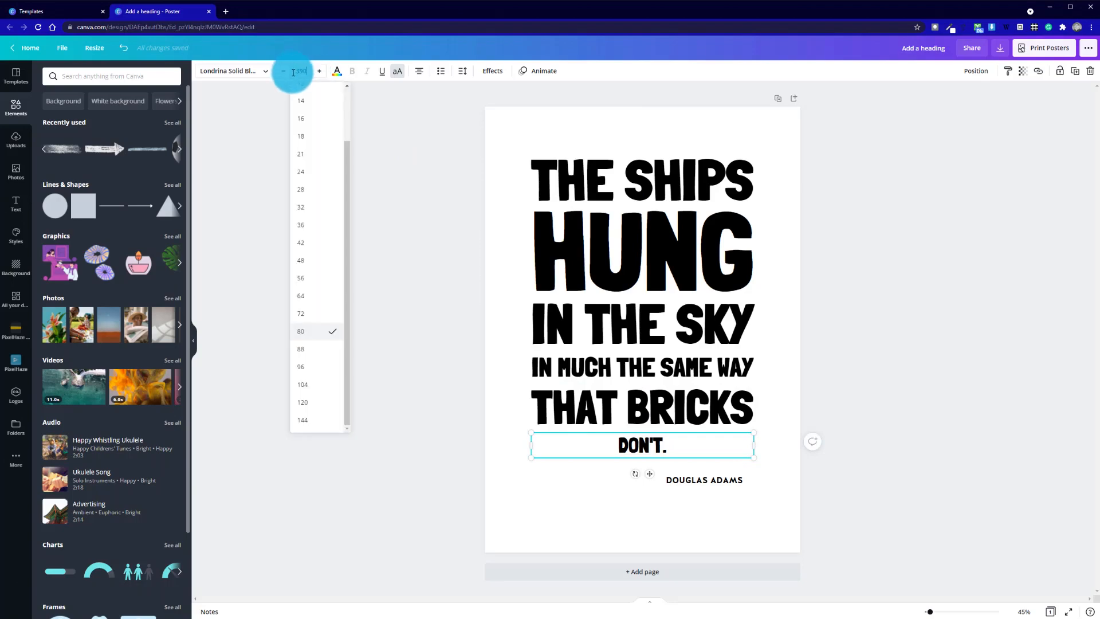
key(Return)
click(488, 424)
click(582, 473)
drag(582, 474, 545, 459)
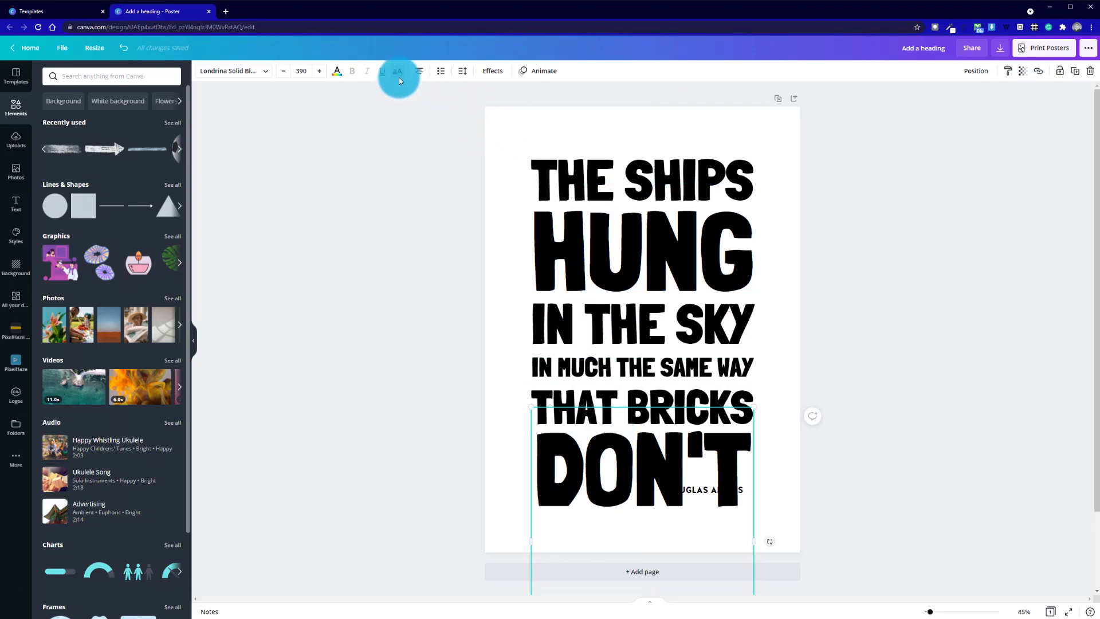
Fine-tune the font size of the last line until "DON'T" spans the same width as the lines above.
click(320, 73)
click(321, 72)
click(321, 72)
click(321, 73)
click(321, 73)
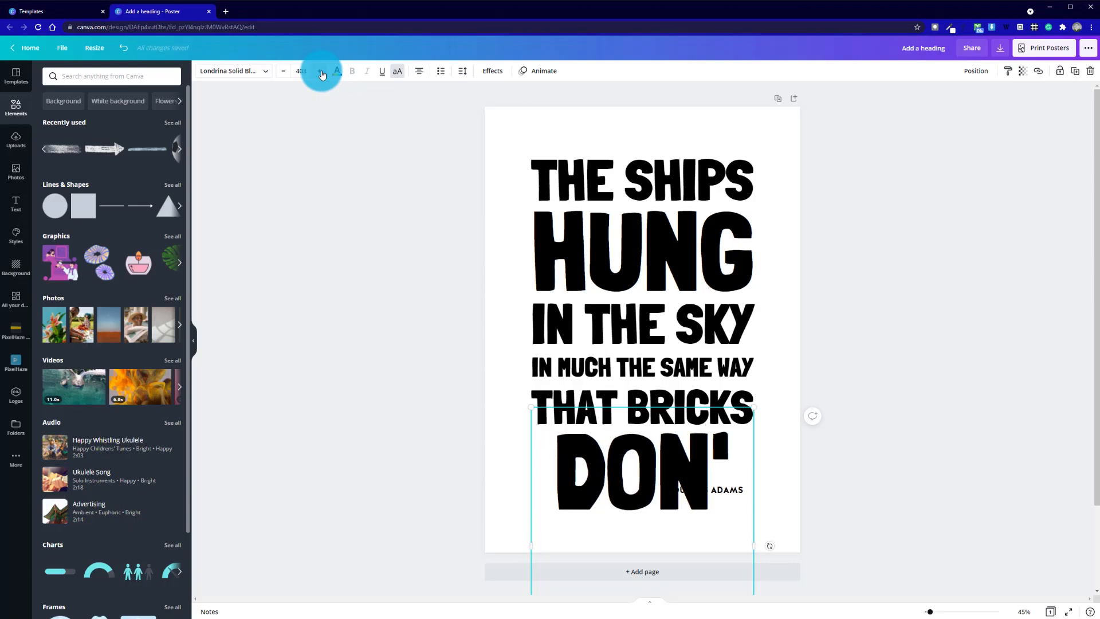
click(280, 75)
click(280, 76)
click(414, 280)
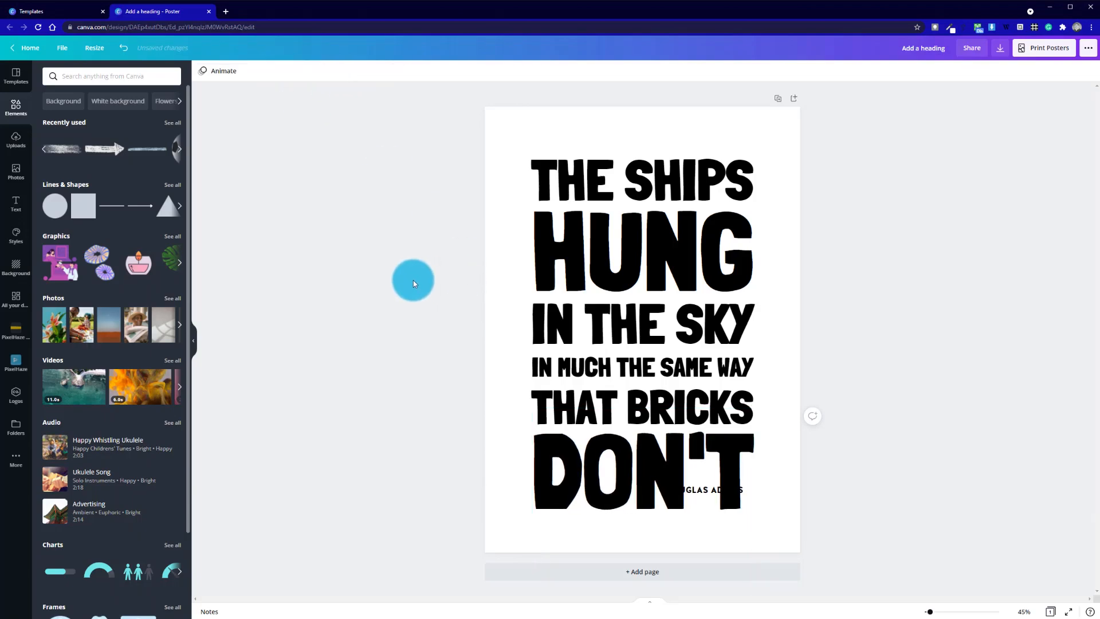
Move all six quote lines together up the page, clear of the "DOUGLAS ADAMS" credit.
drag(499, 183, 545, 462)
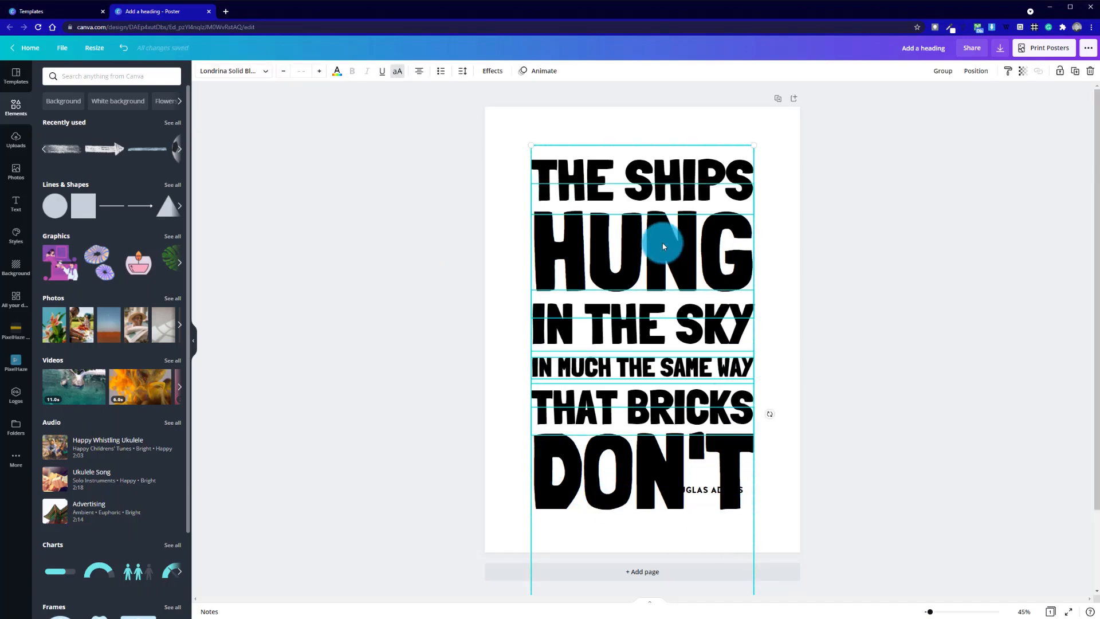
drag(659, 253, 651, 228)
click(768, 452)
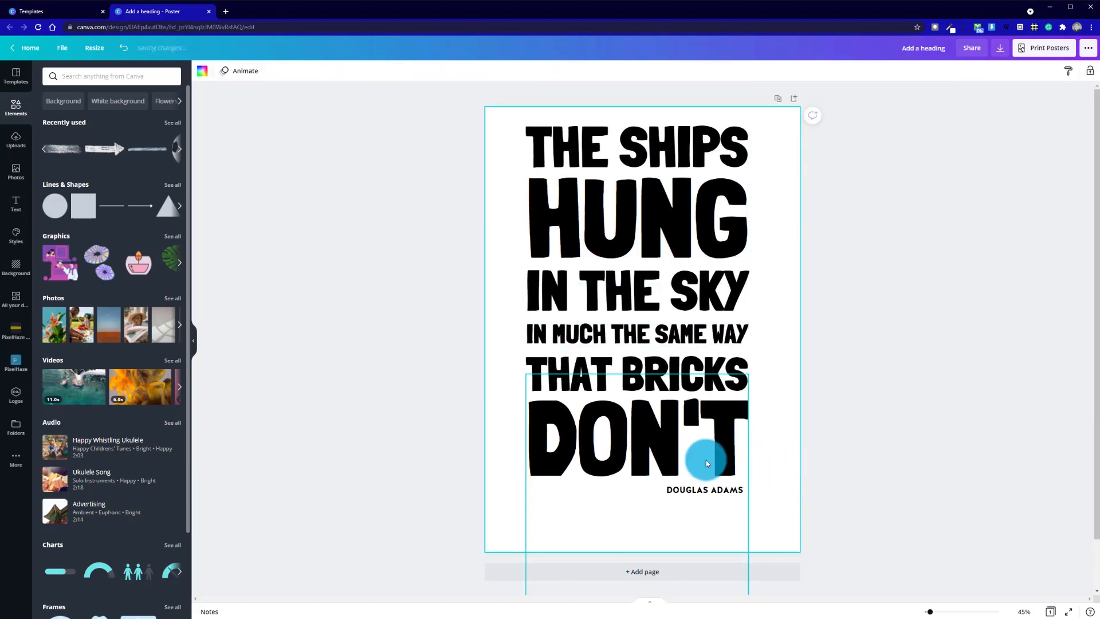
Reduce the last line's font size to 368 so "DON'T." with its full stop fits the box width on one line.
click(640, 441)
click(282, 71)
click(282, 71)
click(281, 71)
click(282, 71)
click(282, 71)
click(282, 71)
click(282, 71)
click(281, 71)
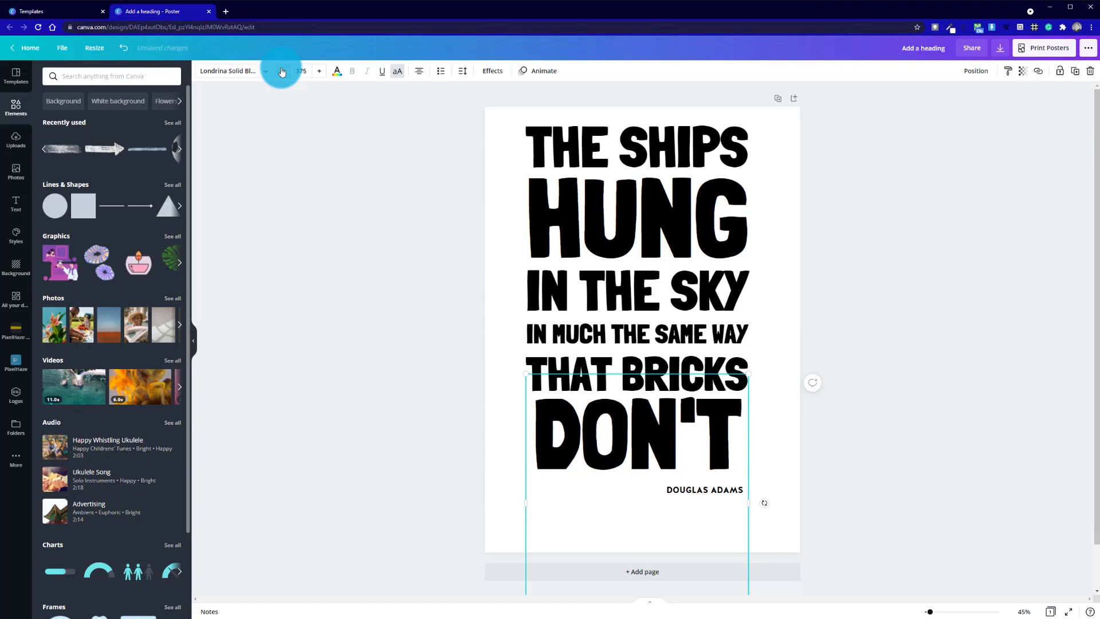
click(282, 71)
click(282, 71)
click(282, 71)
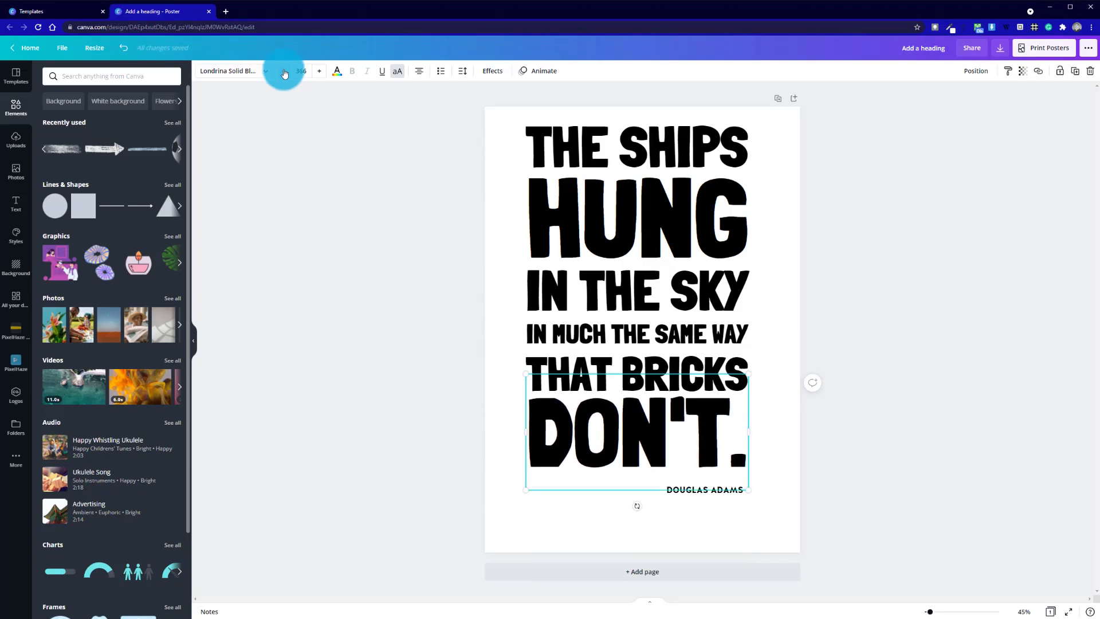
click(315, 72)
click(315, 72)
click(315, 72)
click(315, 72)
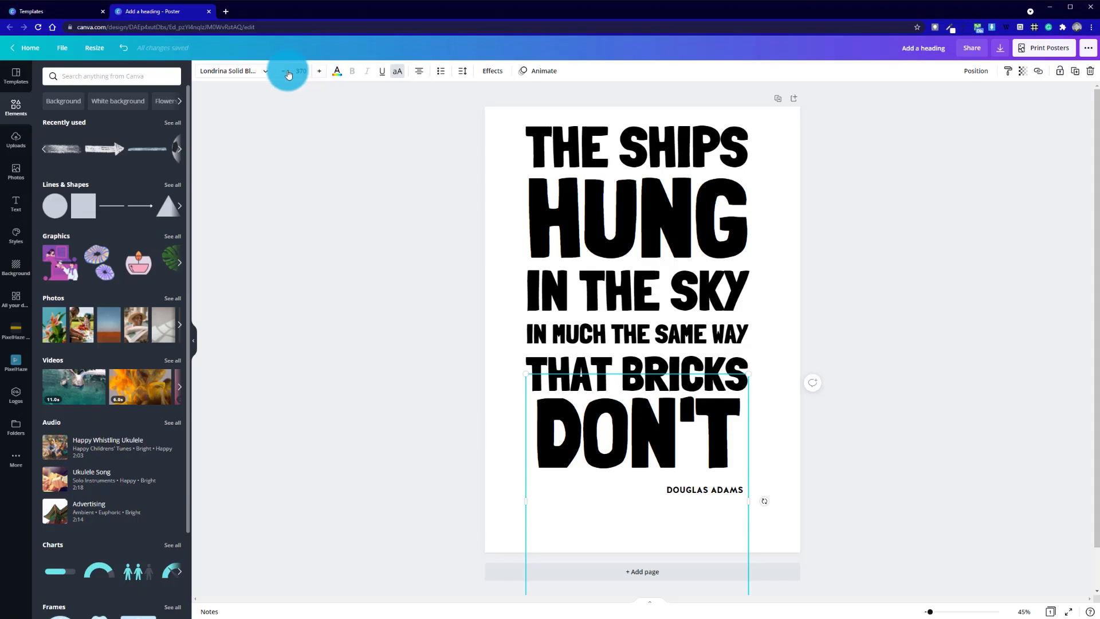
click(284, 71)
click(285, 71)
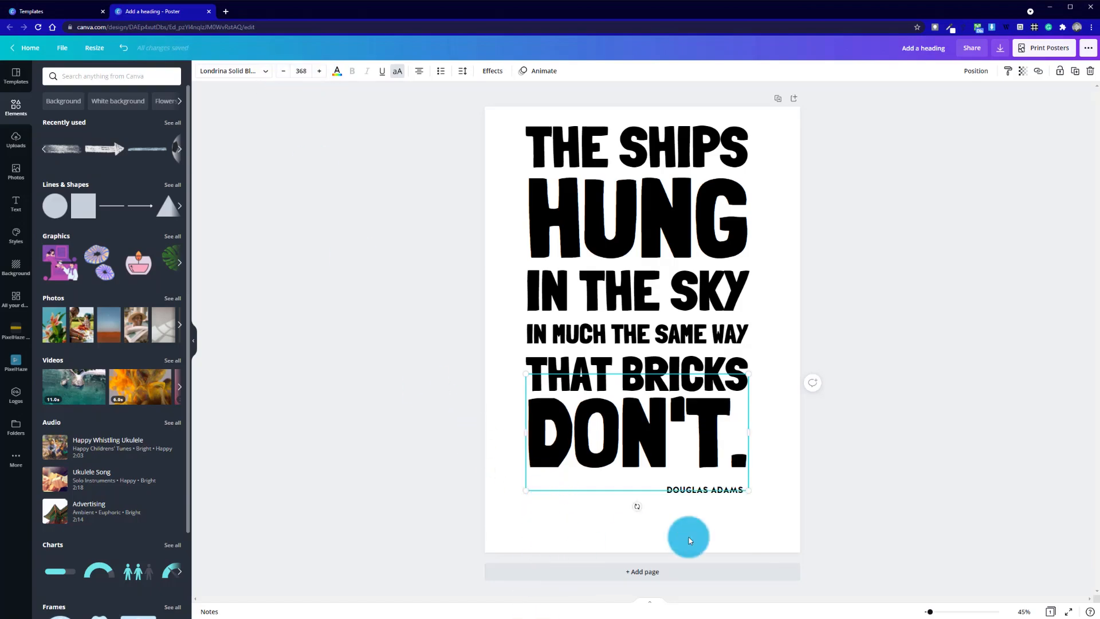
click(768, 463)
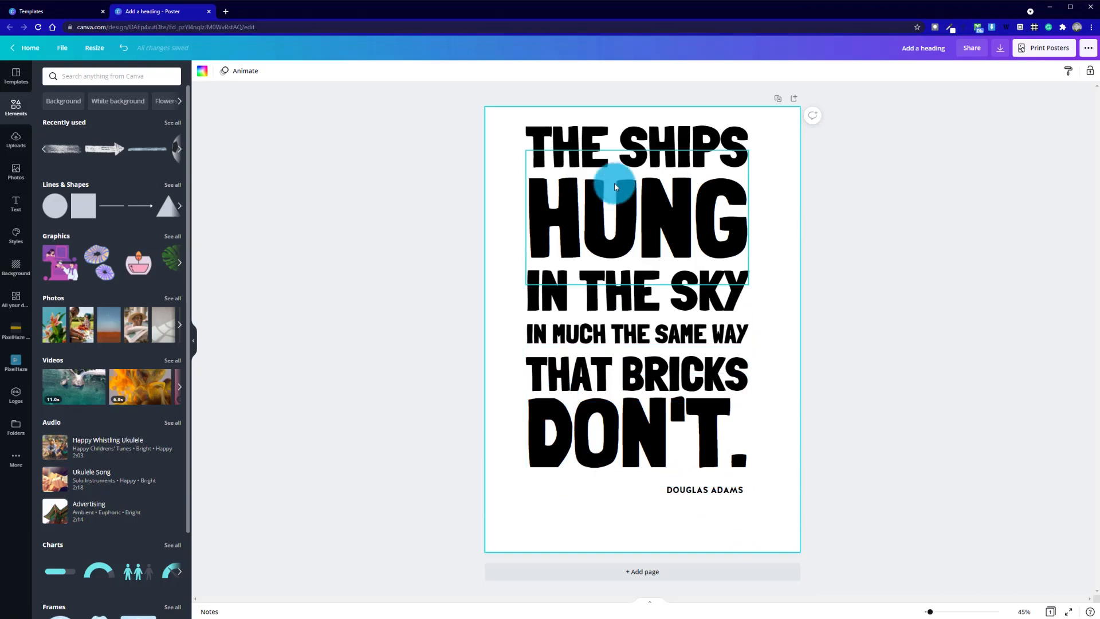
Scale all six quote lines down slightly together and centre them horizontally on the page.
drag(514, 151, 710, 436)
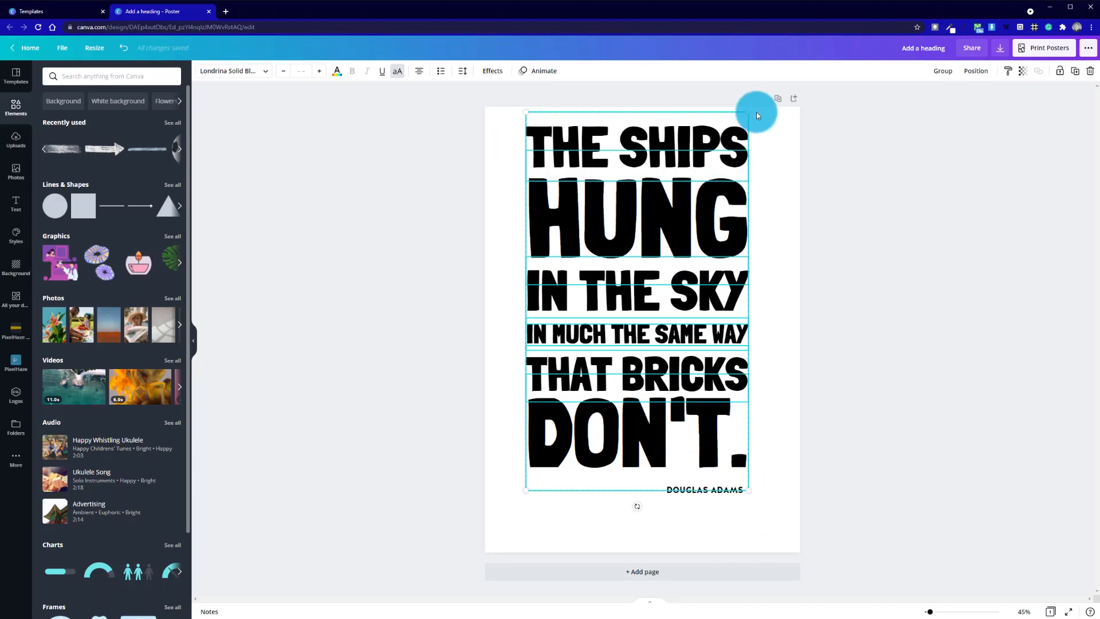
drag(749, 118, 746, 133)
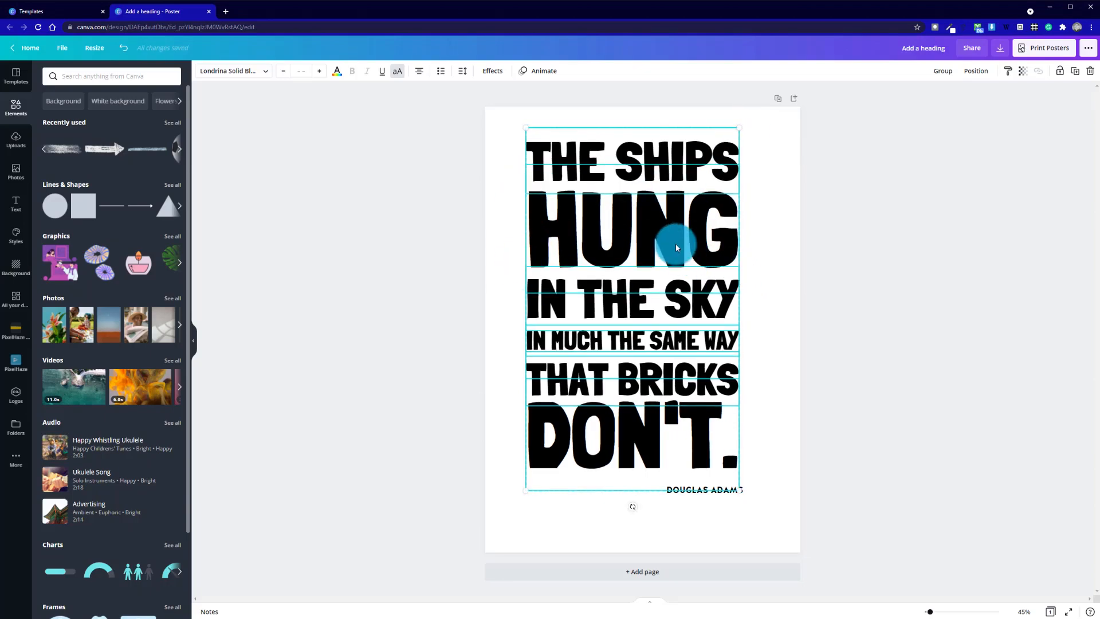
drag(662, 244, 665, 246)
click(810, 386)
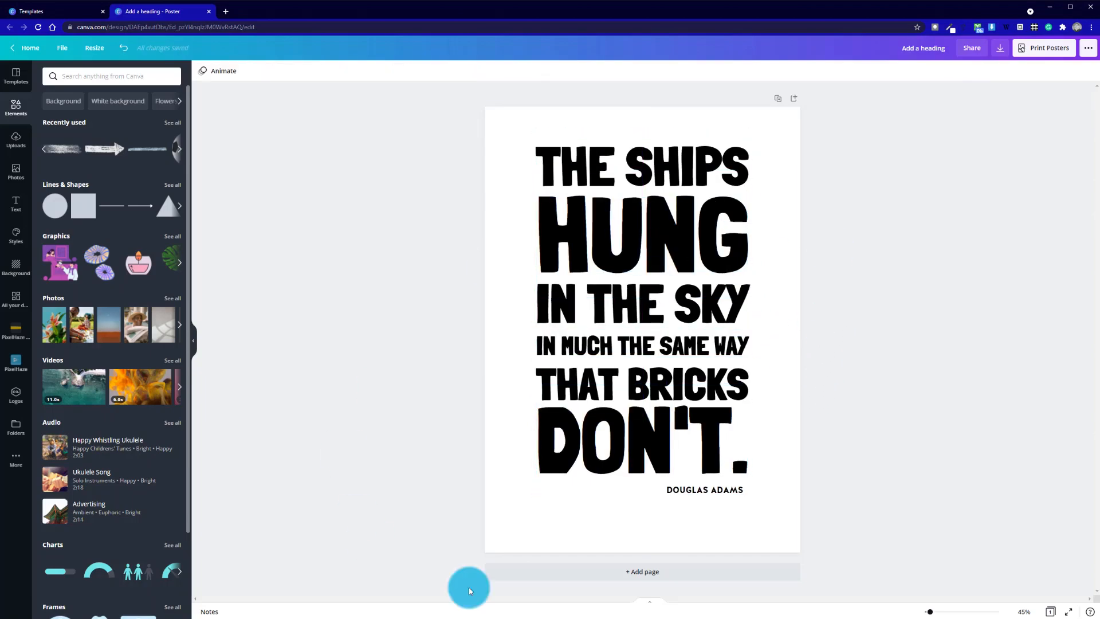
Move the "DOUGLAS ADAMS" credit down, aligned with the quote's right edge, and lower the "DON'T." line slightly.
drag(718, 497, 719, 518)
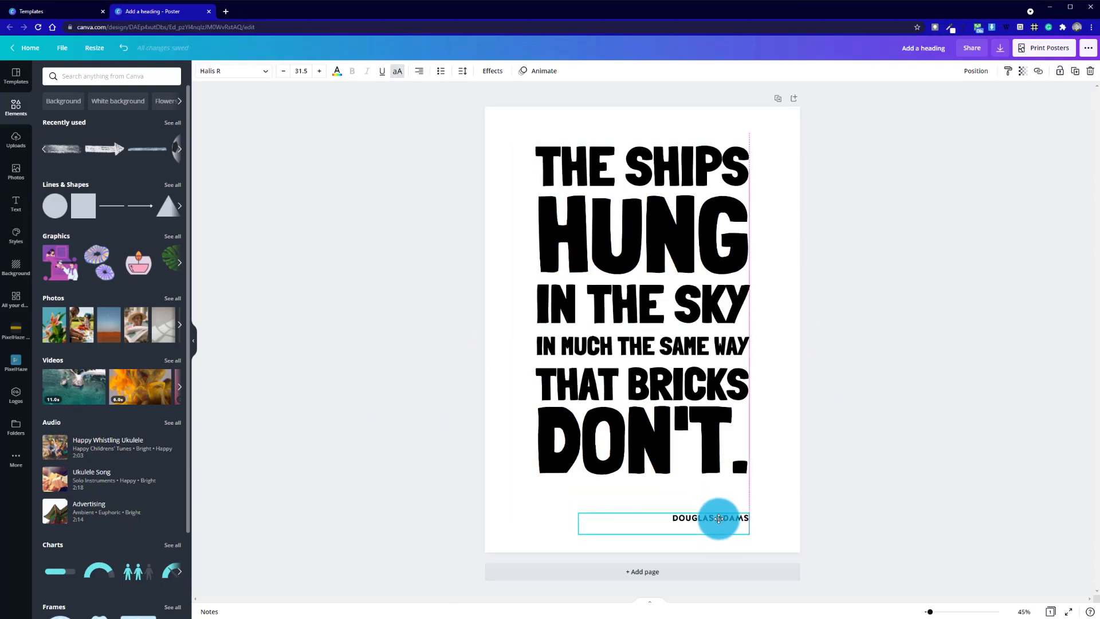
click(778, 465)
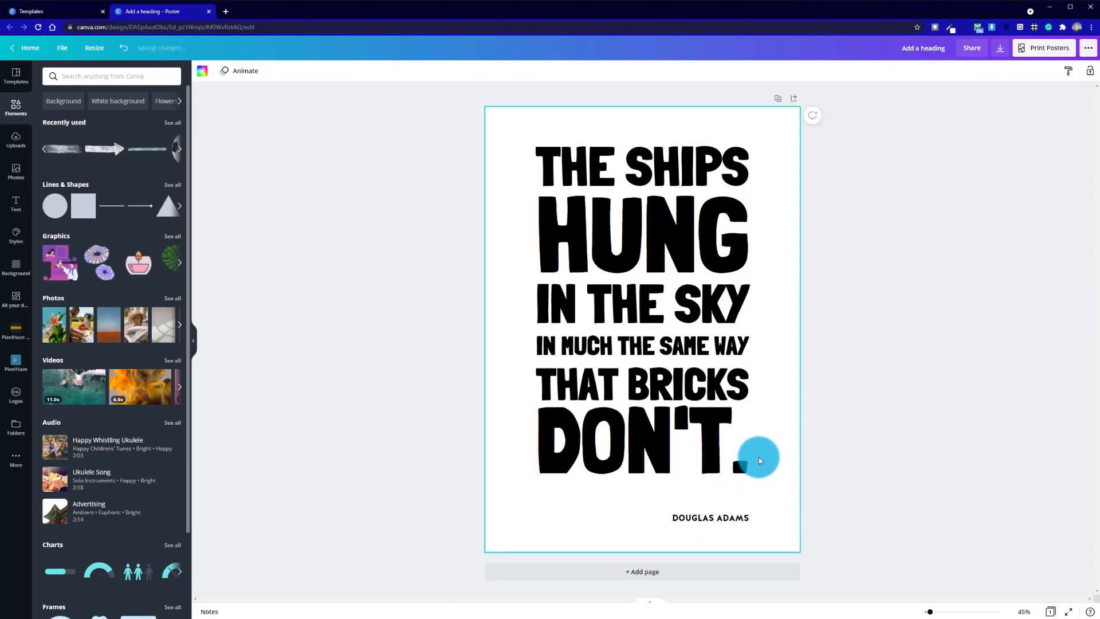
click(714, 433)
drag(714, 433, 714, 434)
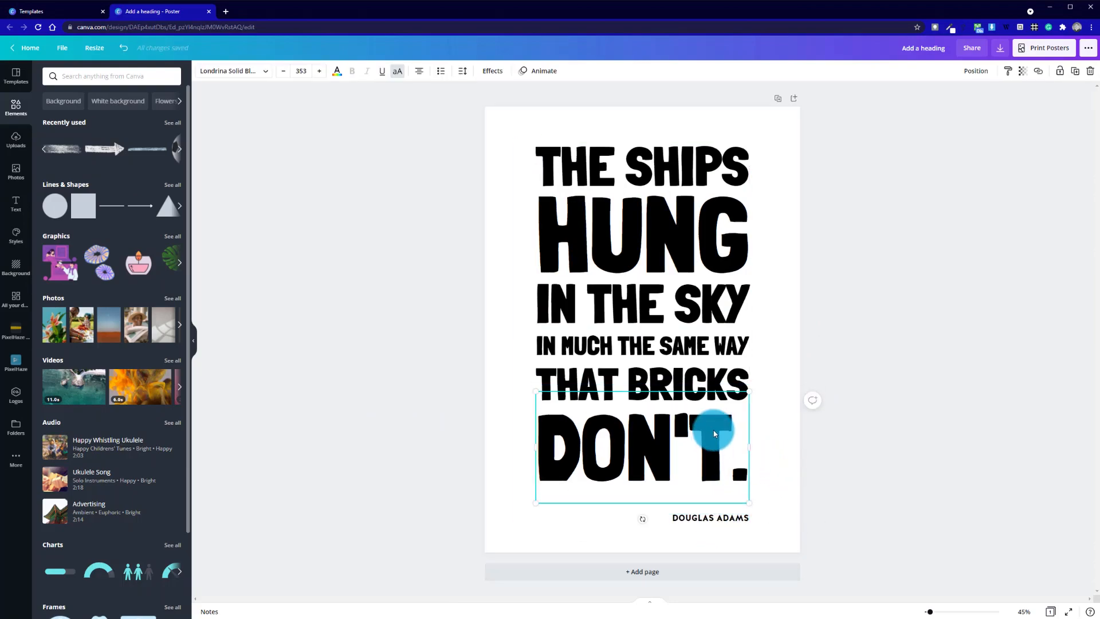
click(797, 478)
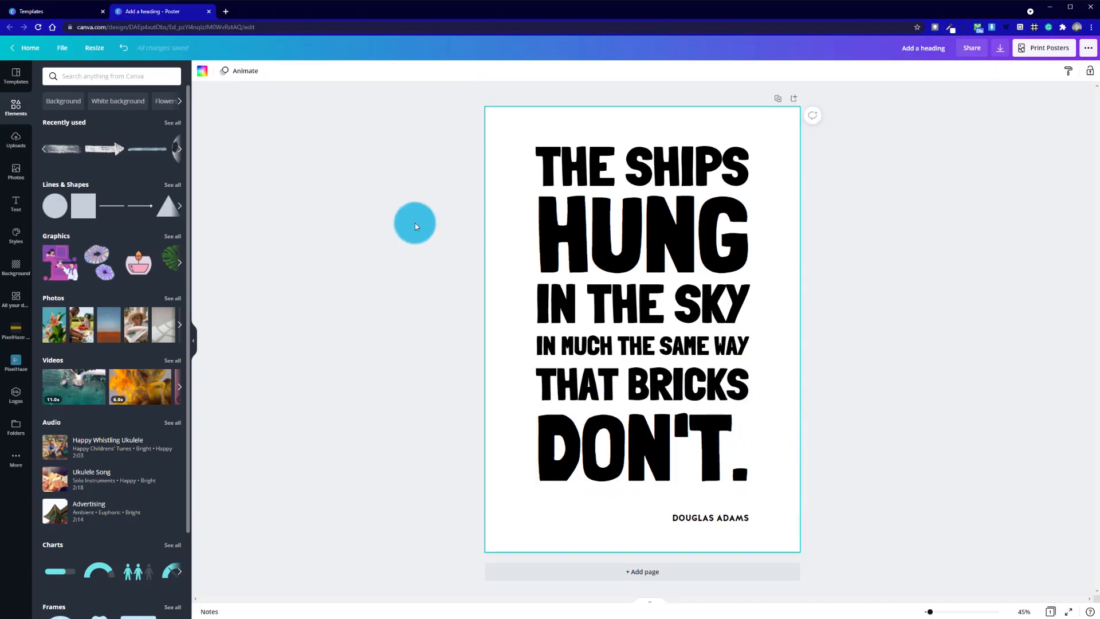
Add a plain straight line shape to the poster and place it across the word "HUNG".
click(110, 209)
drag(643, 416, 644, 253)
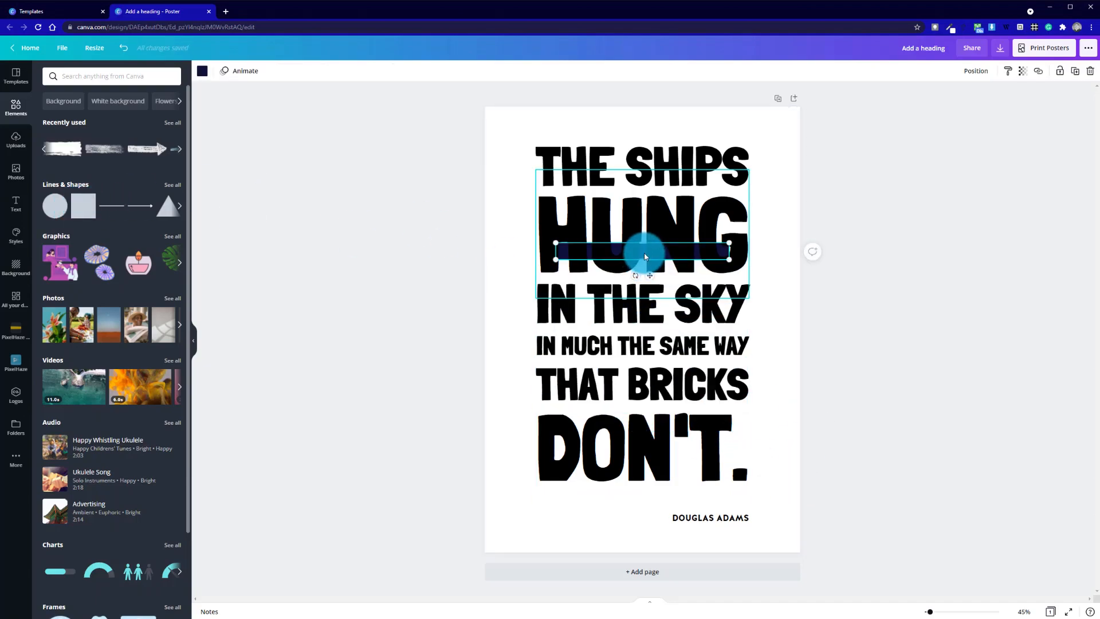
right_click(643, 253)
click(500, 279)
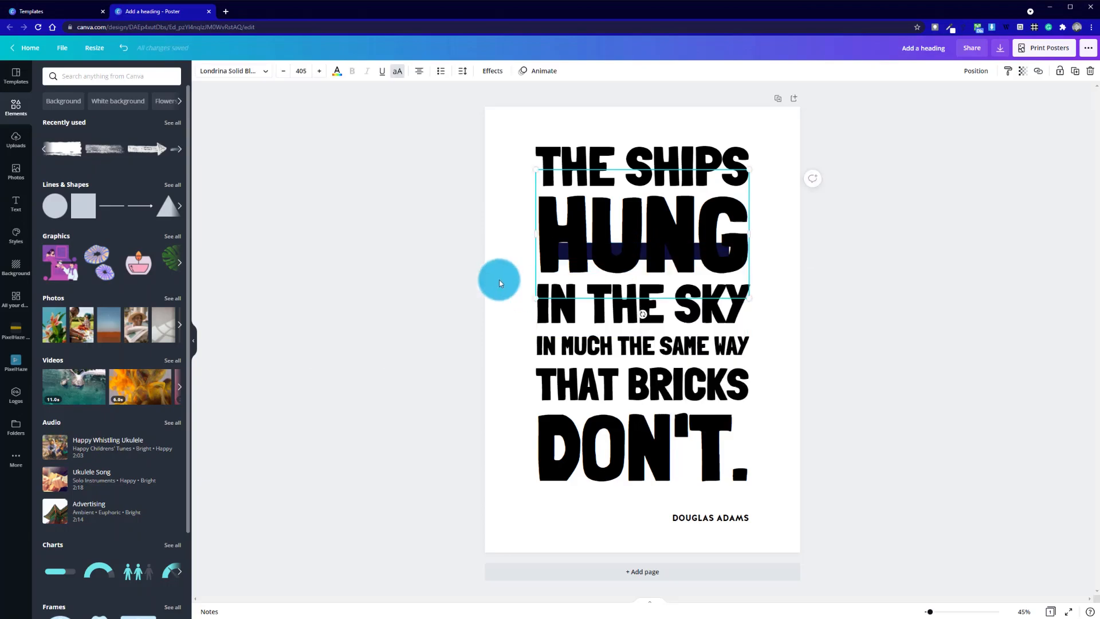
Send the "HUNG" text to the back, behind the line shape.
click(647, 248)
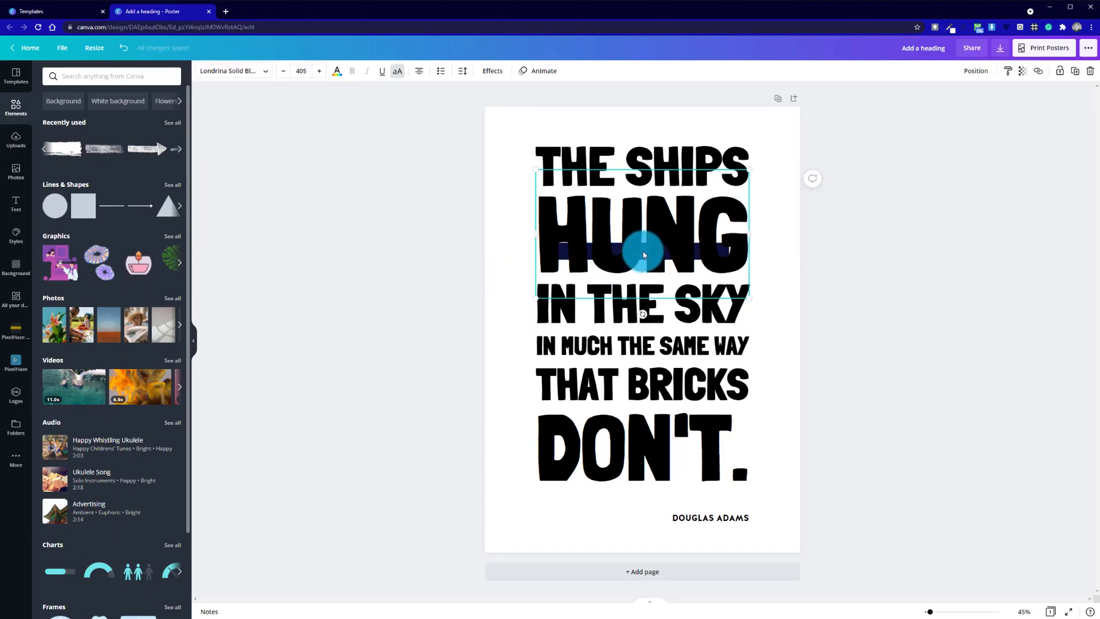
right_click(643, 254)
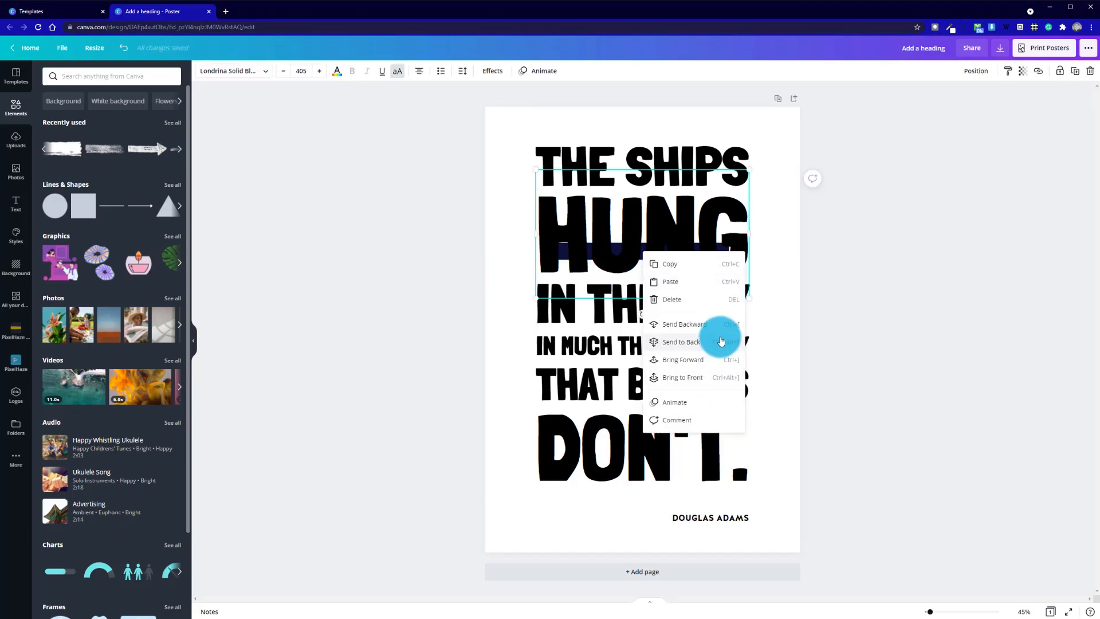
click(721, 341)
click(799, 302)
Move the dark bar down between "THAT BRICKS" and "DON'T.", aligned with the left edge of the text.
click(699, 255)
right_click(694, 247)
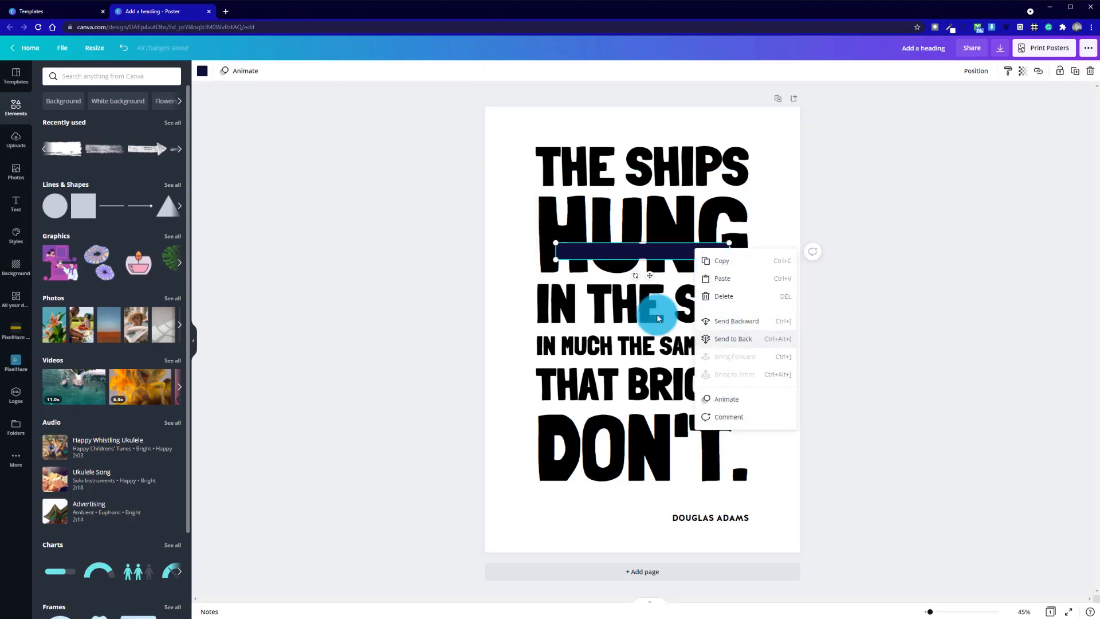
click(614, 252)
drag(614, 253, 623, 414)
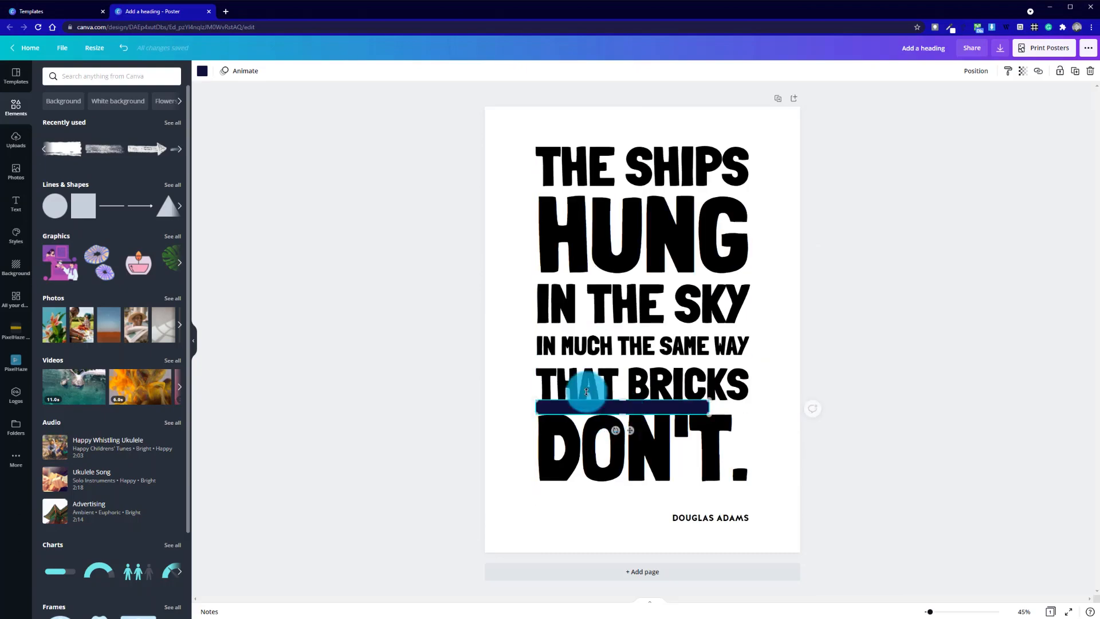
Recolour the bar beneath "THAT BRICKS" with the default red.
click(202, 71)
click(51, 236)
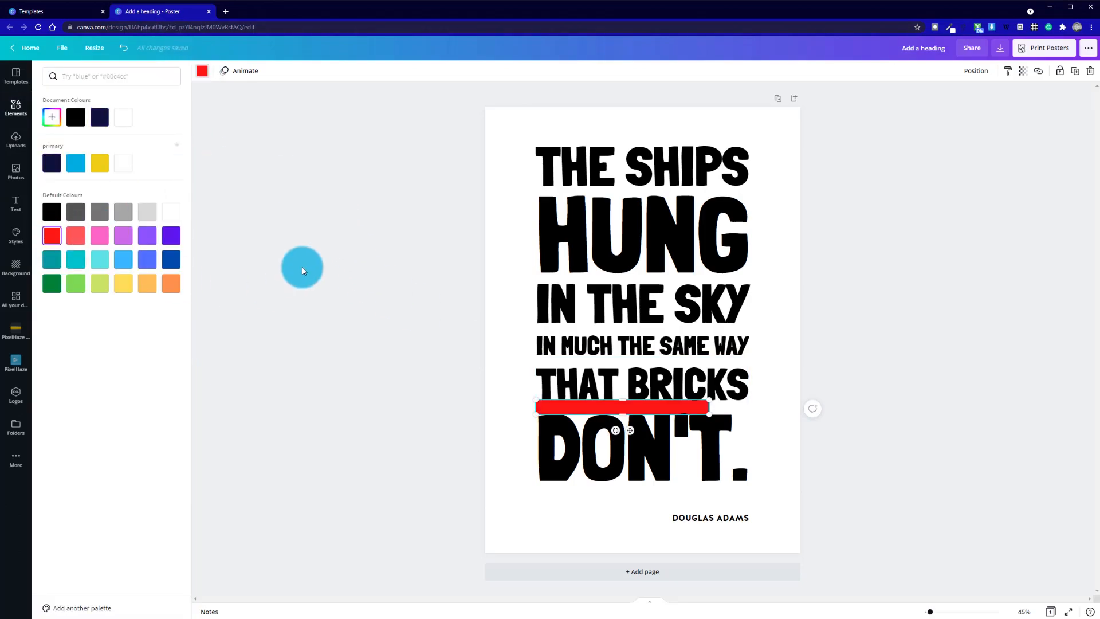
click(344, 272)
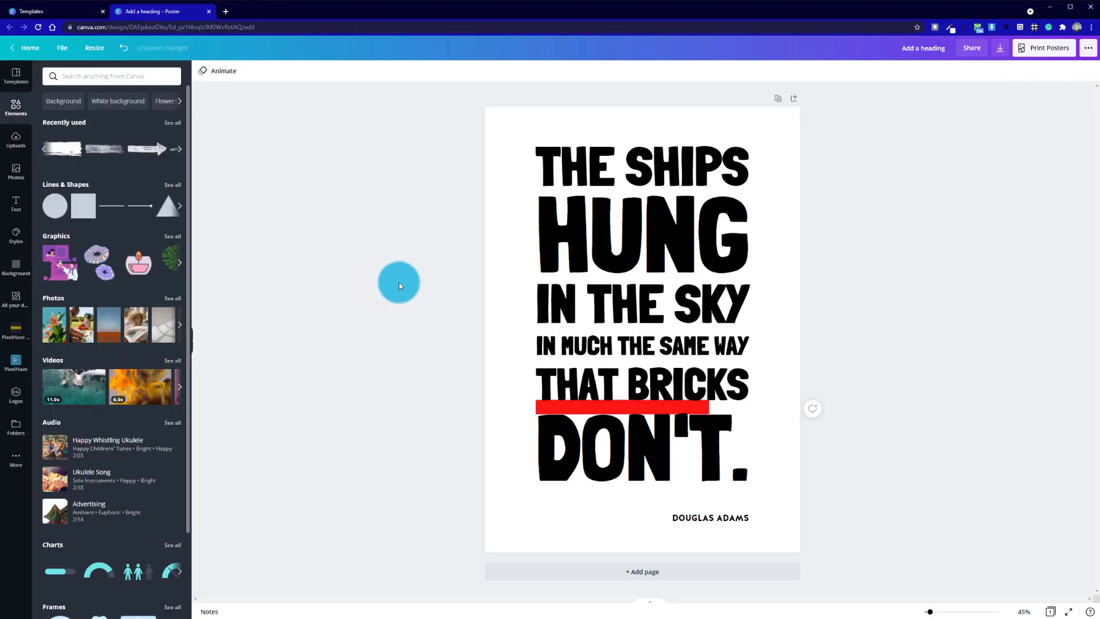
Restack the "DON'T." line and send the "THAT BRICKS" line to the back so the red bar sits in front.
click(555, 433)
right_click(556, 435)
click(628, 562)
click(491, 418)
right_click(547, 404)
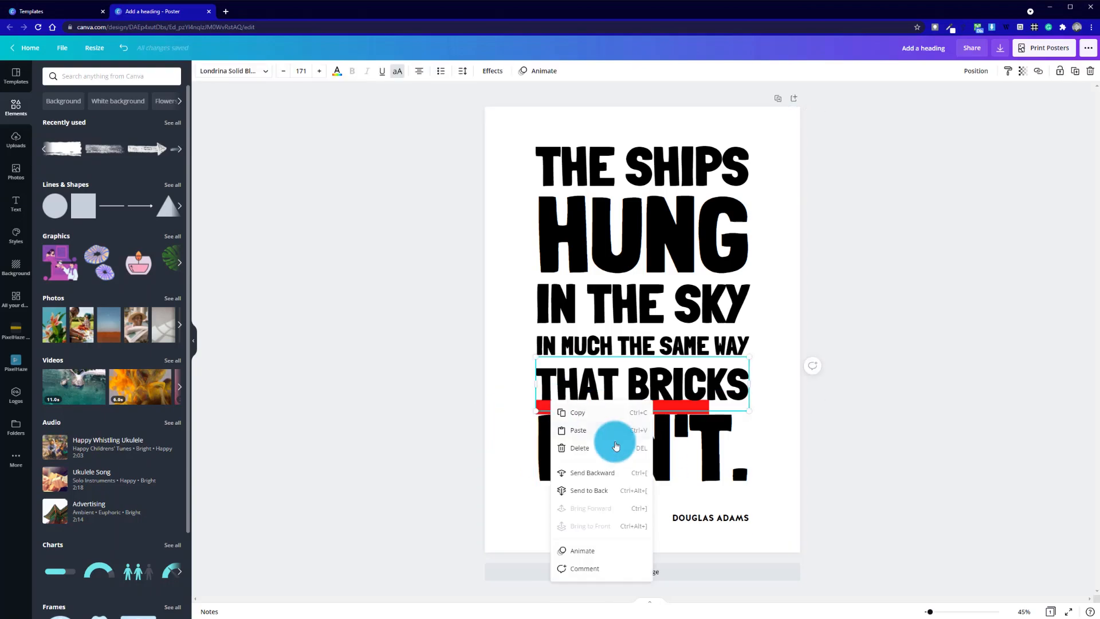
click(613, 492)
click(513, 427)
Select the red bar and nudge it slightly within the gap between "THAT BRICKS" and "DON'T.".
right_click(545, 408)
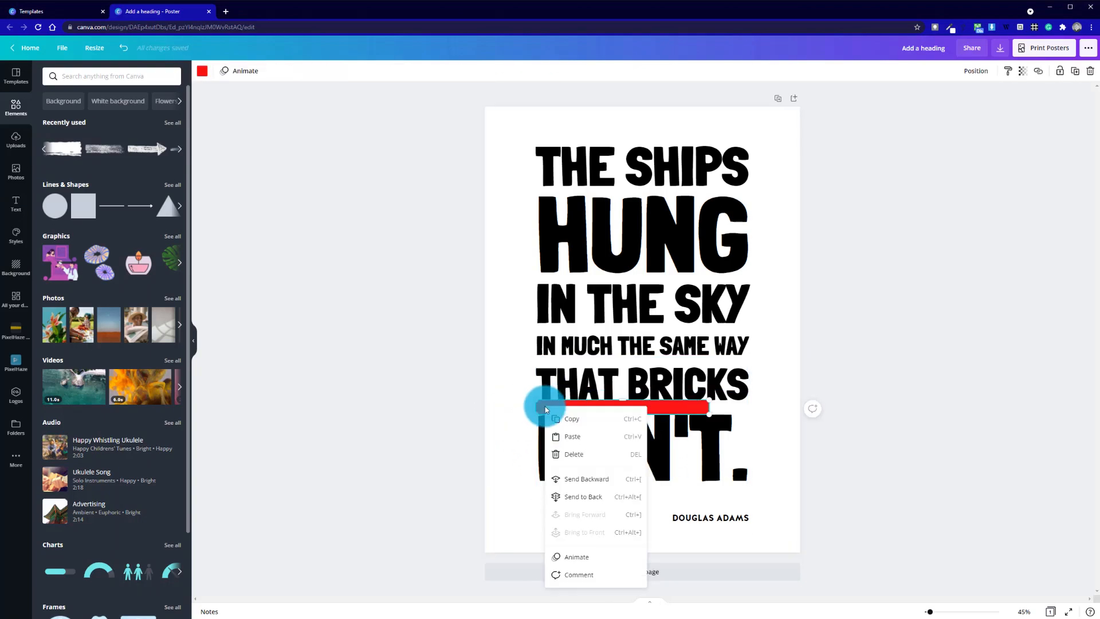
click(576, 413)
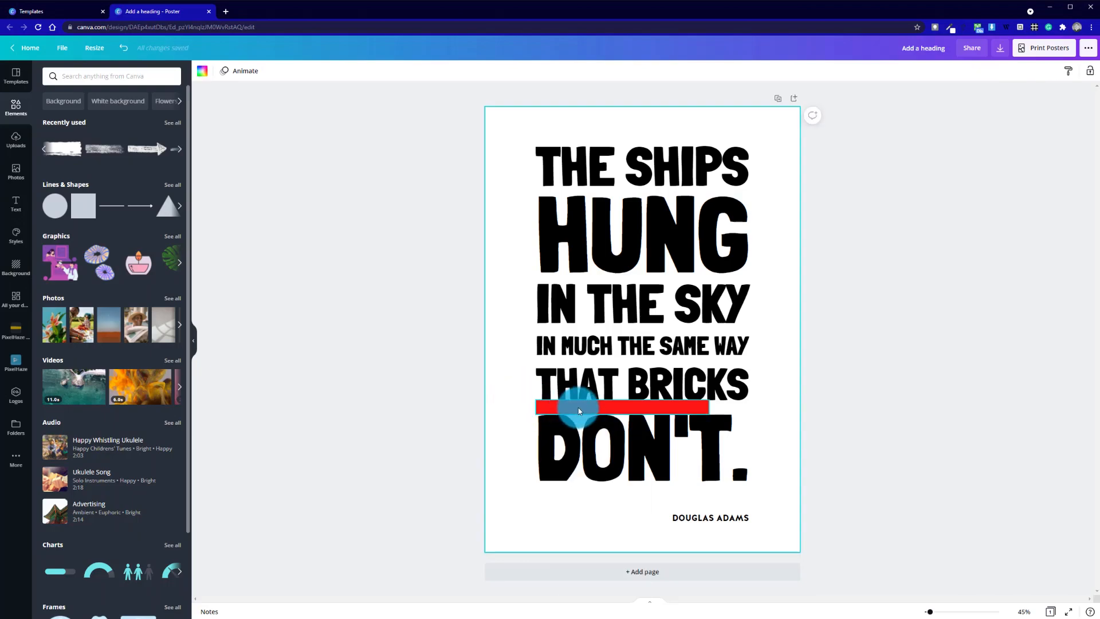
drag(579, 409, 578, 407)
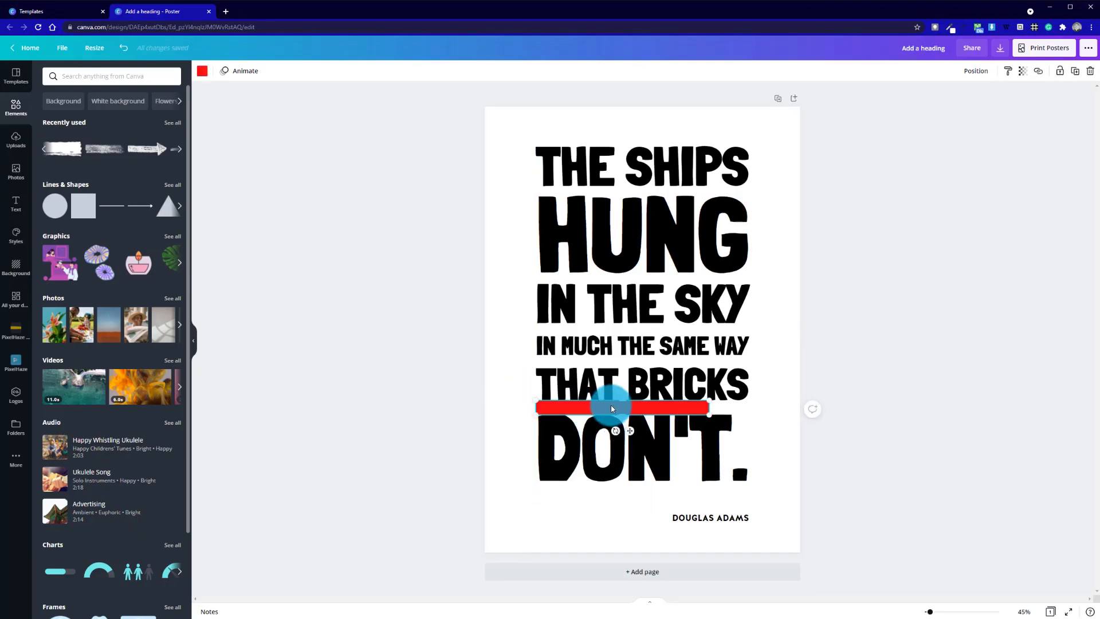
Use the red bar as a spacer beneath "IN THE SKY" and lower the three text lines below to match its height.
drag(609, 408, 605, 331)
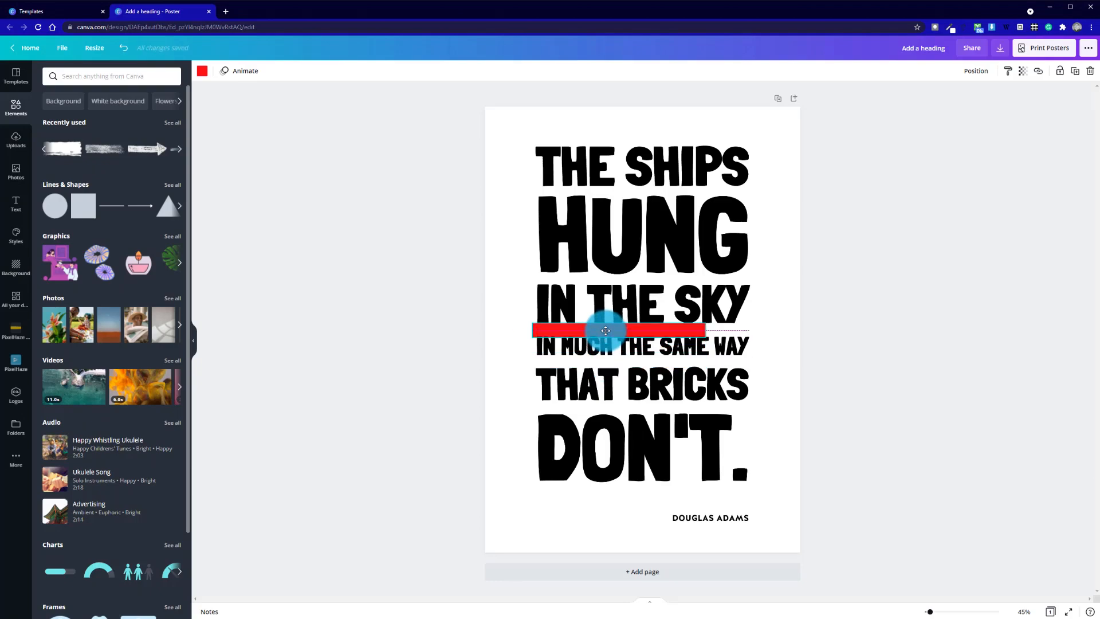
drag(606, 332, 434, 331)
drag(526, 347, 770, 486)
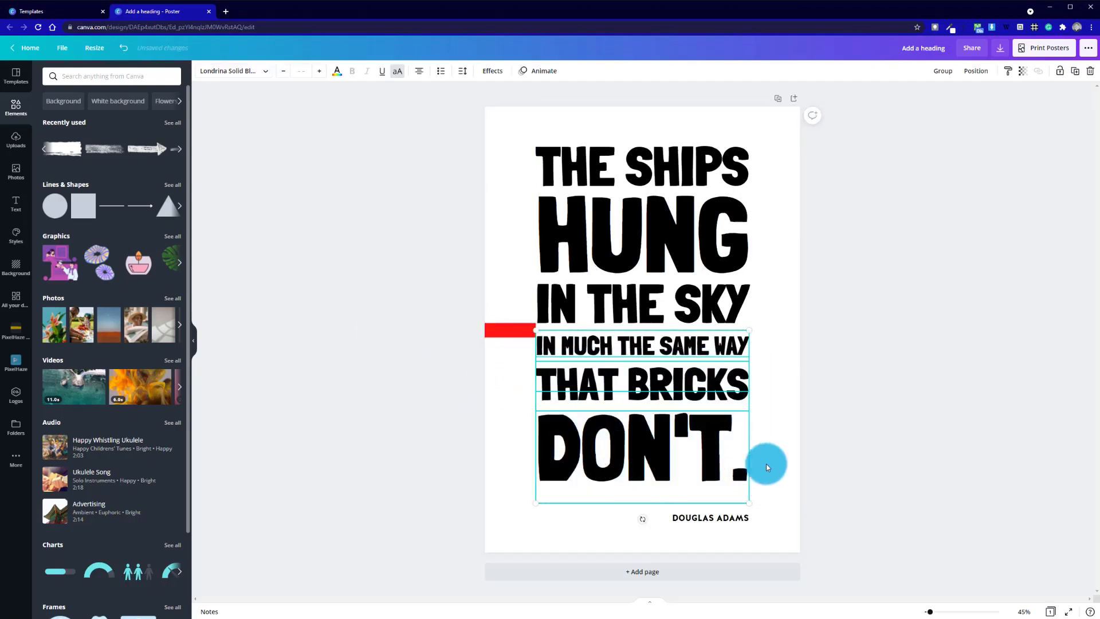
drag(711, 407, 710, 408)
Move the red bar up to the gap beneath "HUNG" and shift the lines from "IN THE SKY" down to match its height.
drag(506, 377, 504, 278)
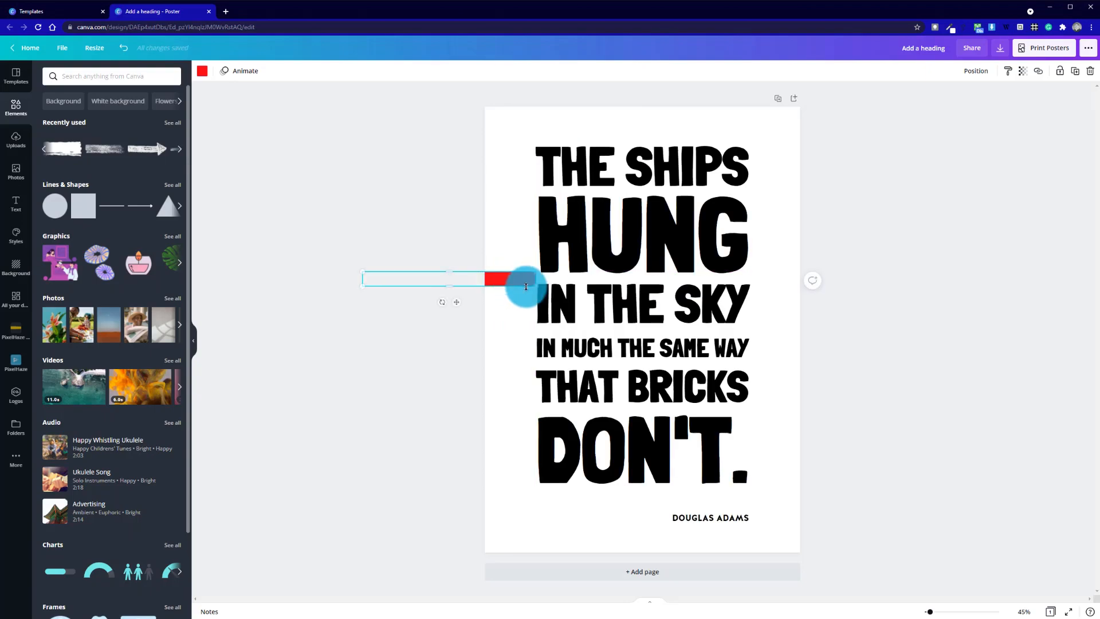
click(768, 320)
click(589, 450)
click(501, 374)
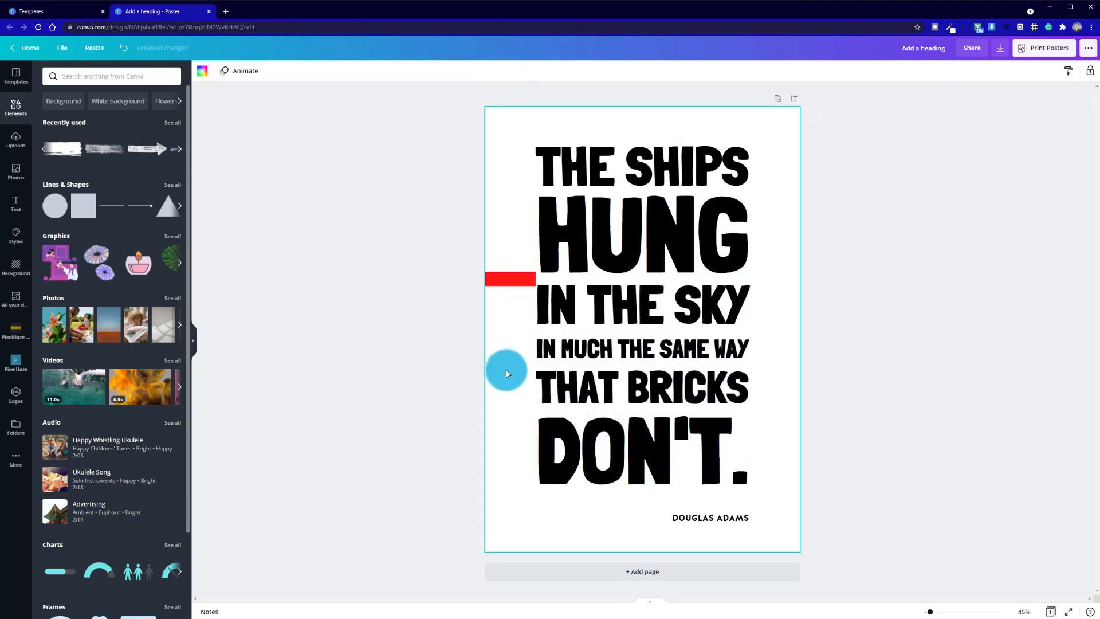
click(739, 474)
Move the red bar up beside the gap beneath "THE SHIPS" and nudge the five lines from "HUNG" to "DON'T." down to match.
click(501, 278)
drag(500, 277, 488, 188)
click(739, 445)
key(Down)
key(Down)
key(Down)
key(Down)
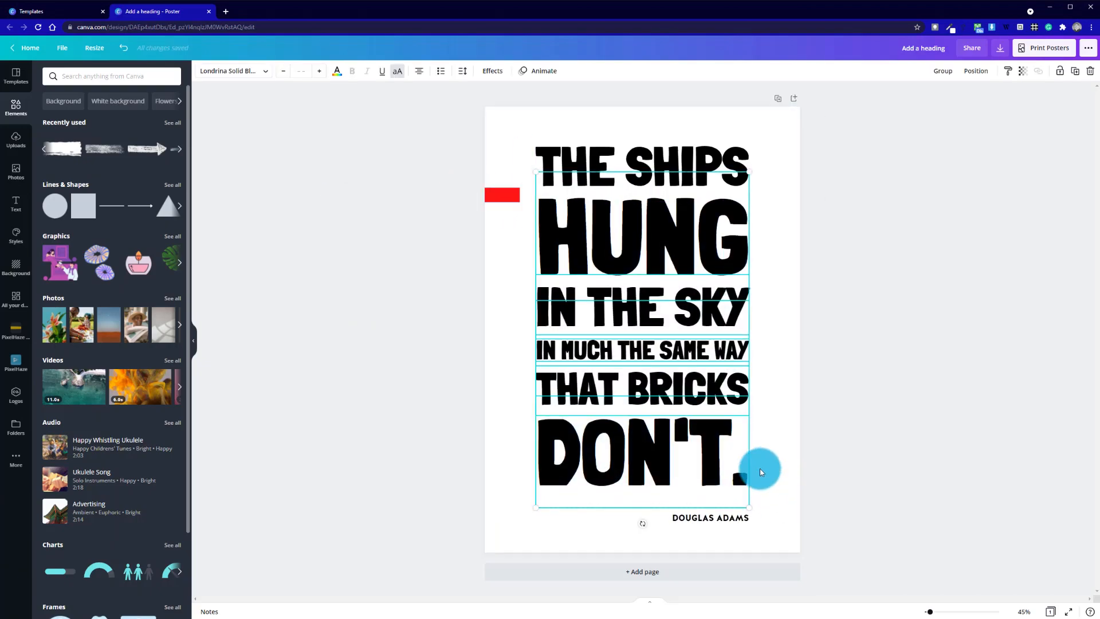
click(778, 413)
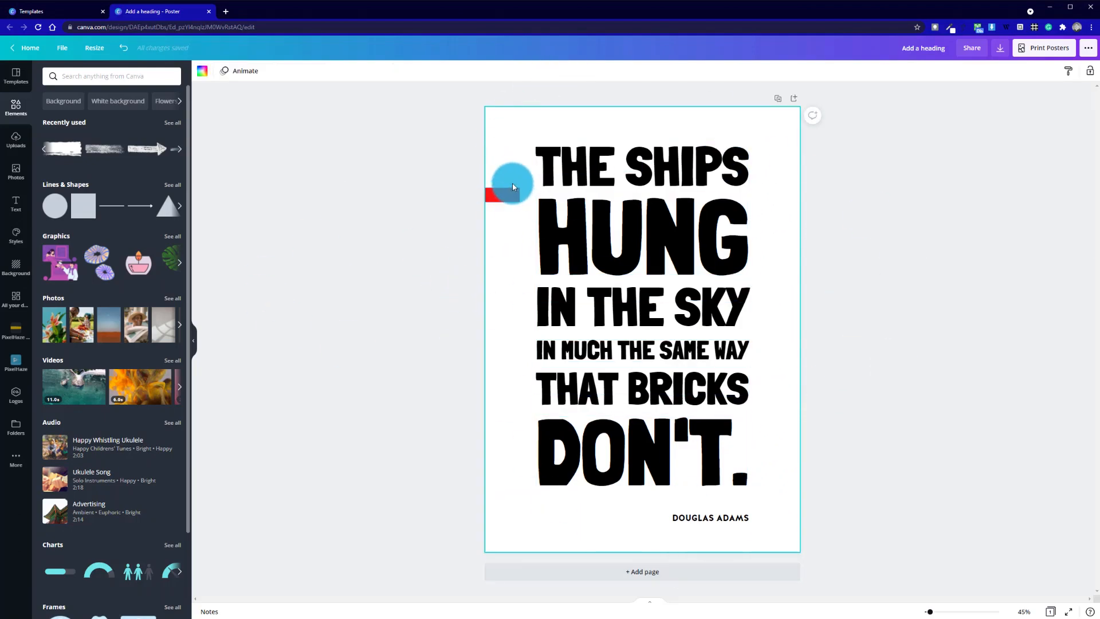
Delete the red spacer bar and move the "DOUGLAS ADAMS" credit up closer beneath "DON'T.".
click(496, 193)
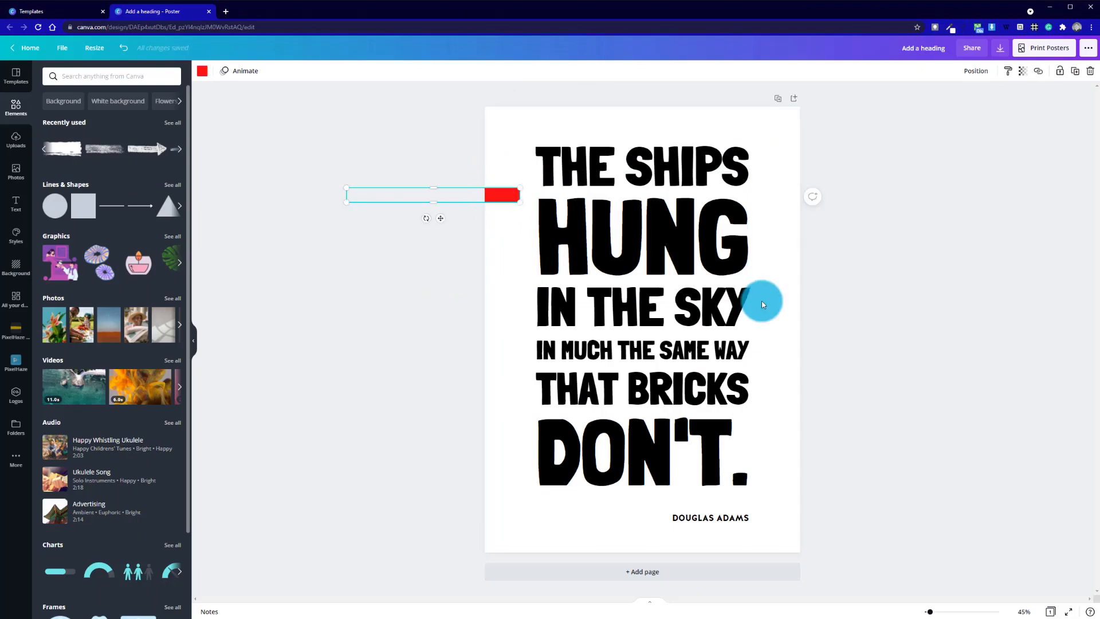
key(Delete)
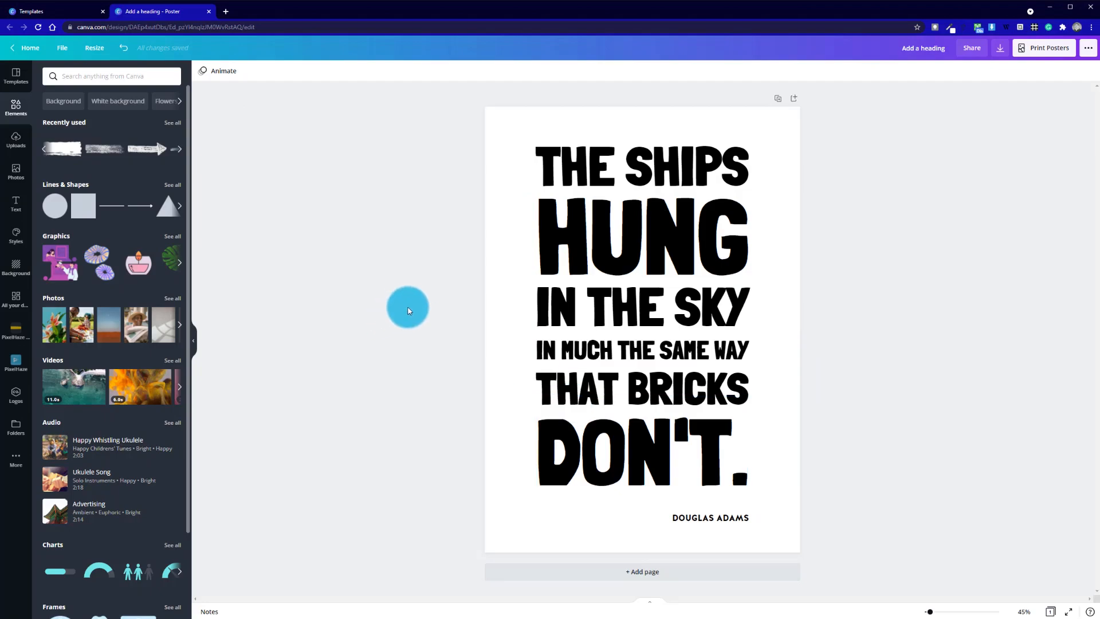
drag(707, 519, 706, 509)
click(709, 552)
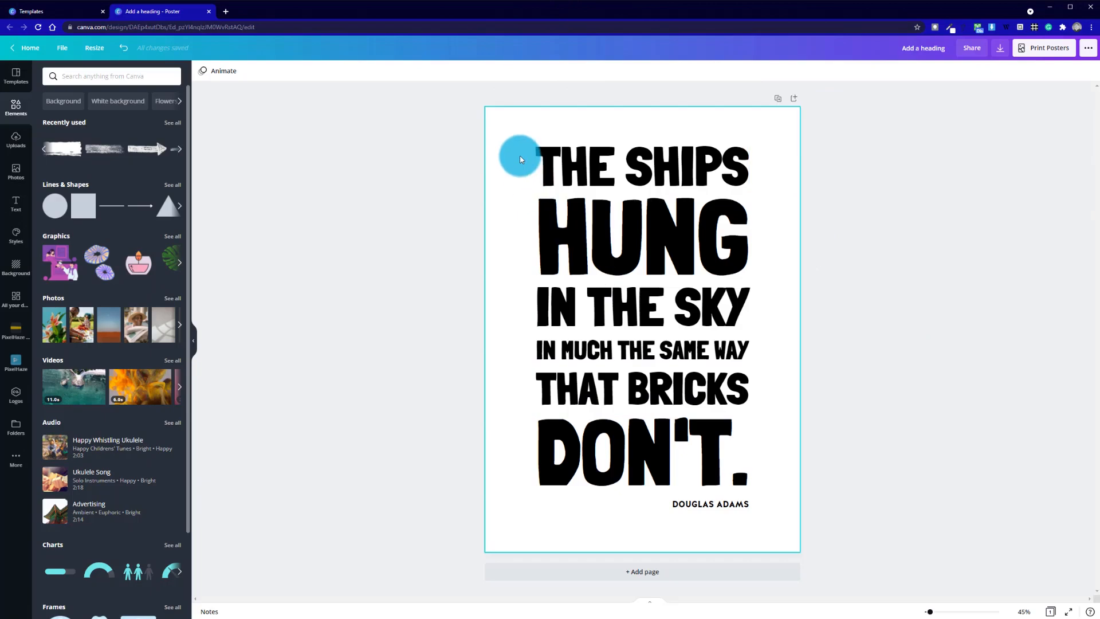
Recolour all the quote lines and the "DOUGLAS ADAMS" credit white.
drag(507, 143, 762, 527)
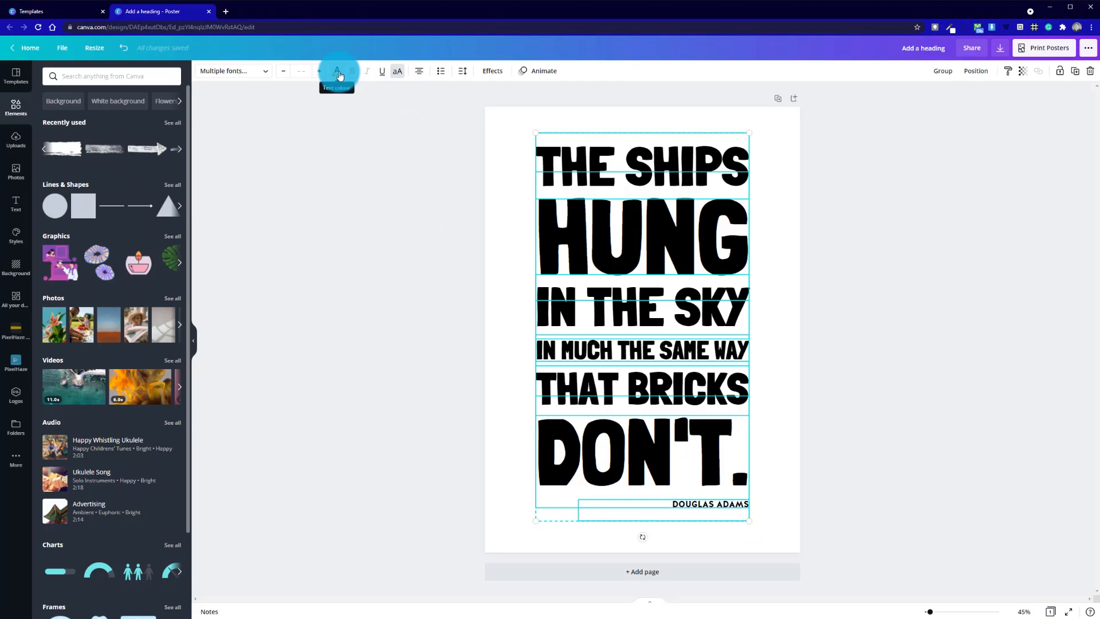
click(339, 75)
click(99, 117)
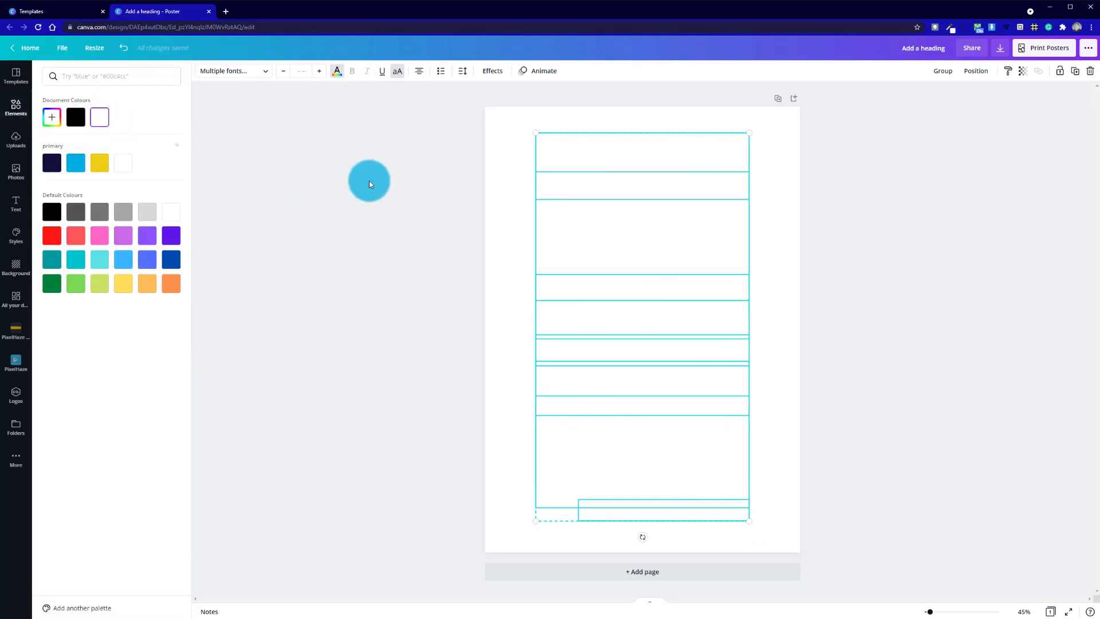
click(369, 181)
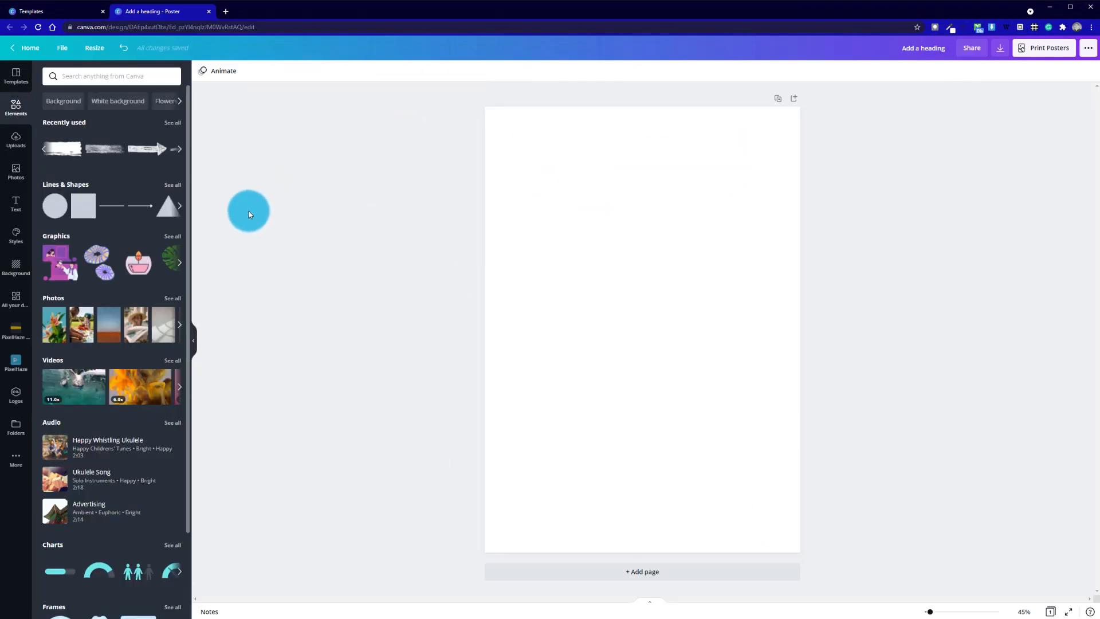
Fill the page with the recently used starry night-sky background and give it the Pop duotone effect.
click(16, 267)
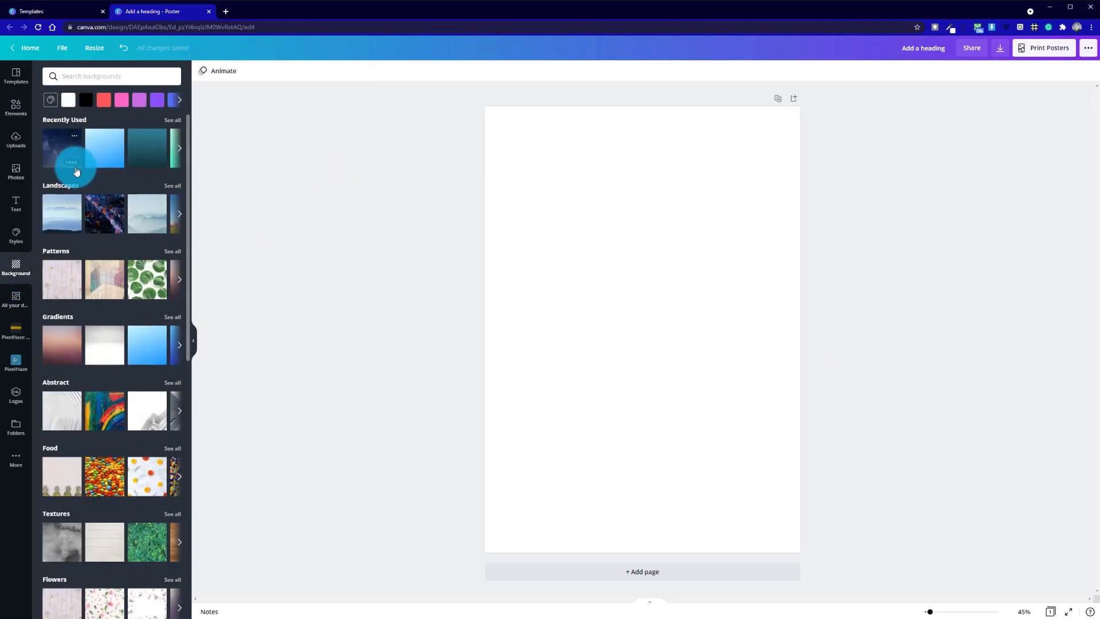
drag(64, 153, 584, 343)
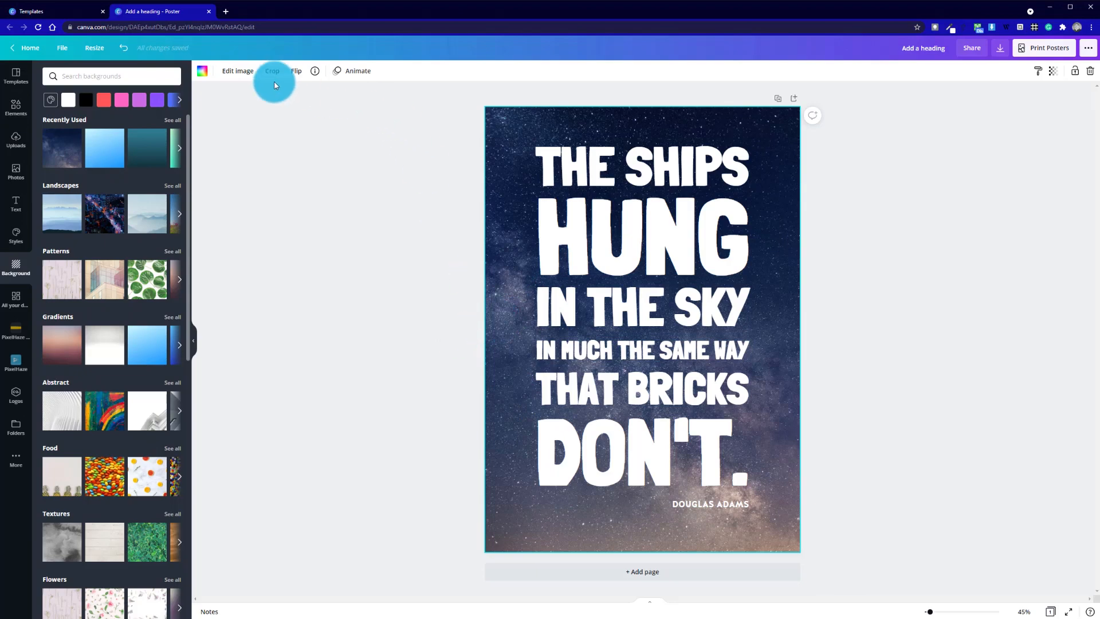
click(234, 75)
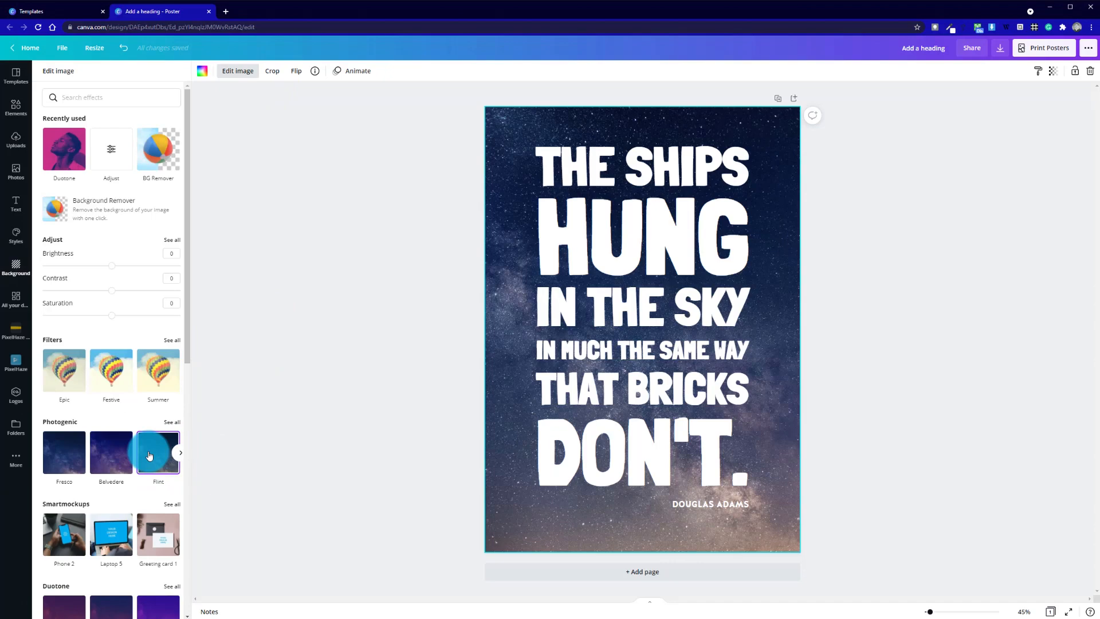
scroll(108, 498, down, 5)
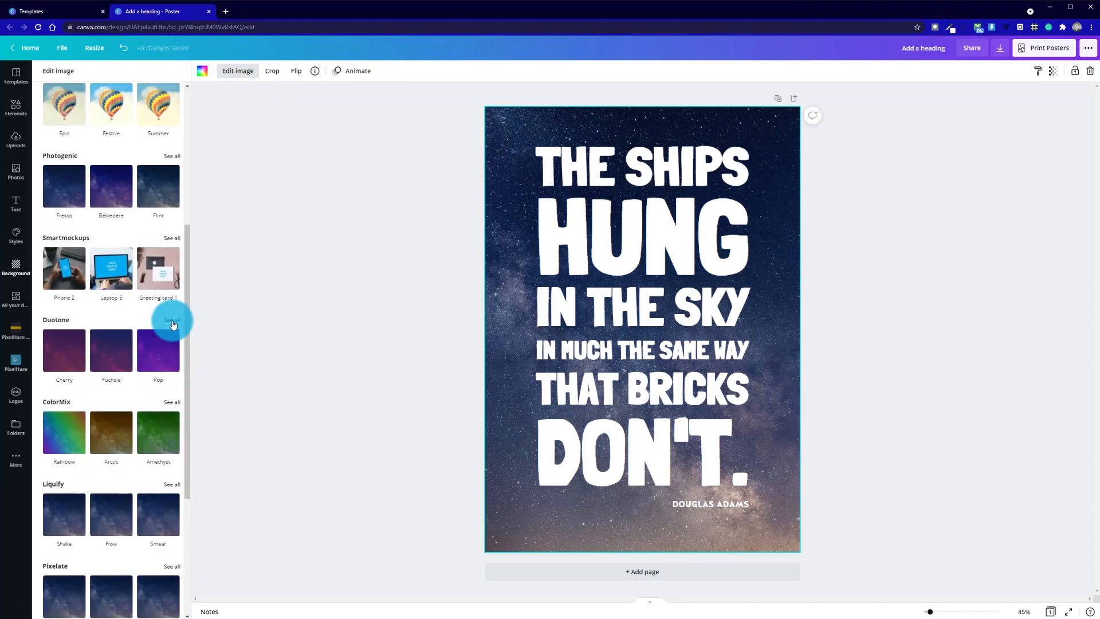
click(172, 320)
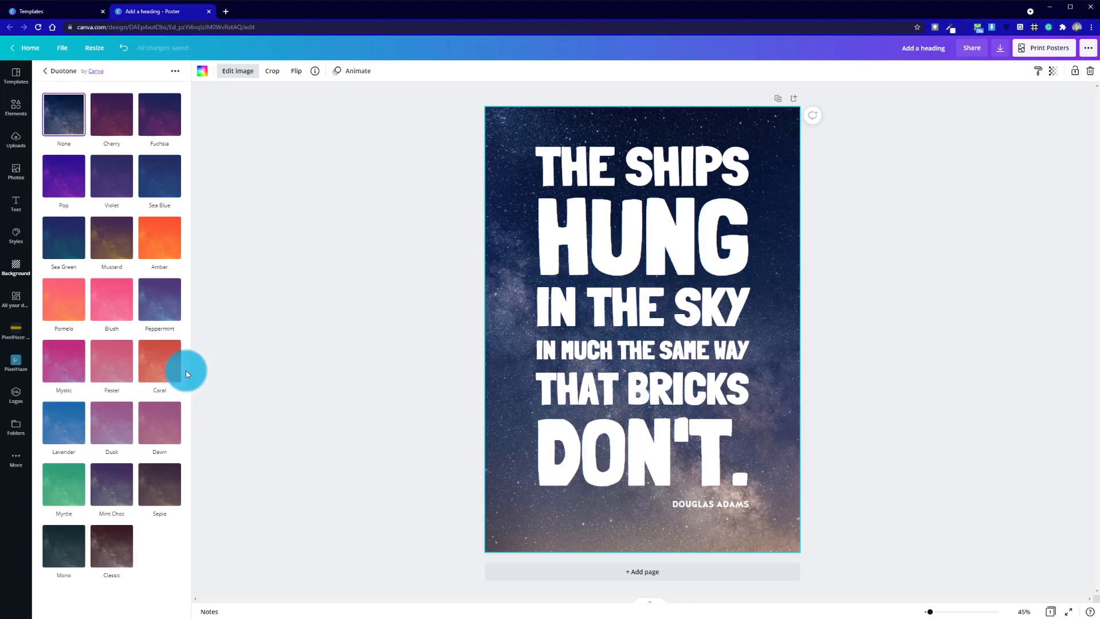
click(70, 188)
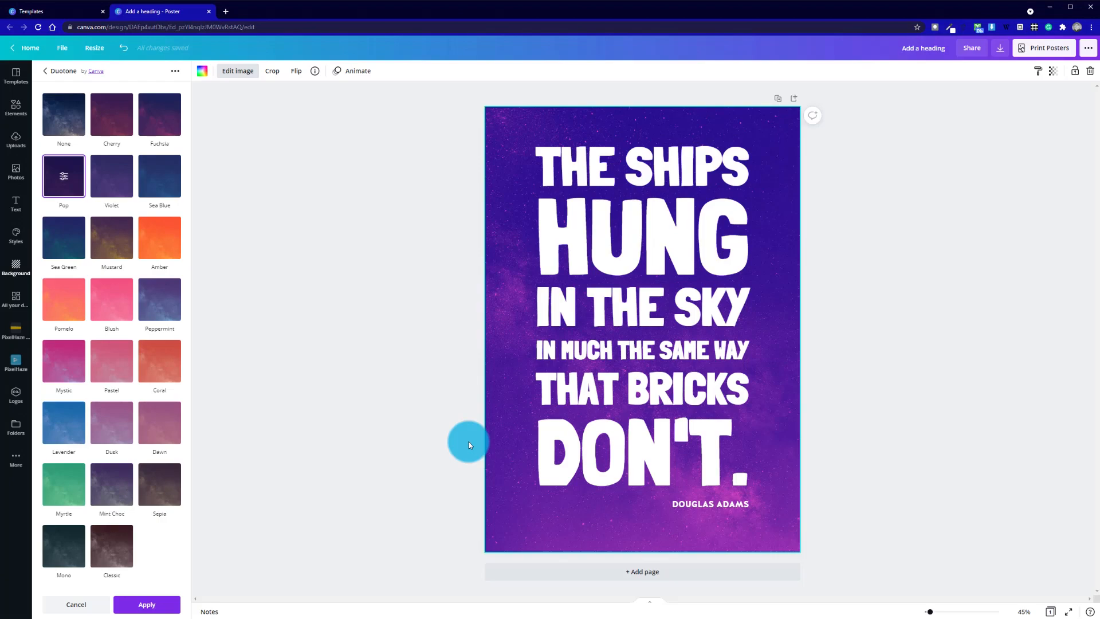
Set the Pop duotone's shadows to the custom deep blue #0E0079.
click(65, 176)
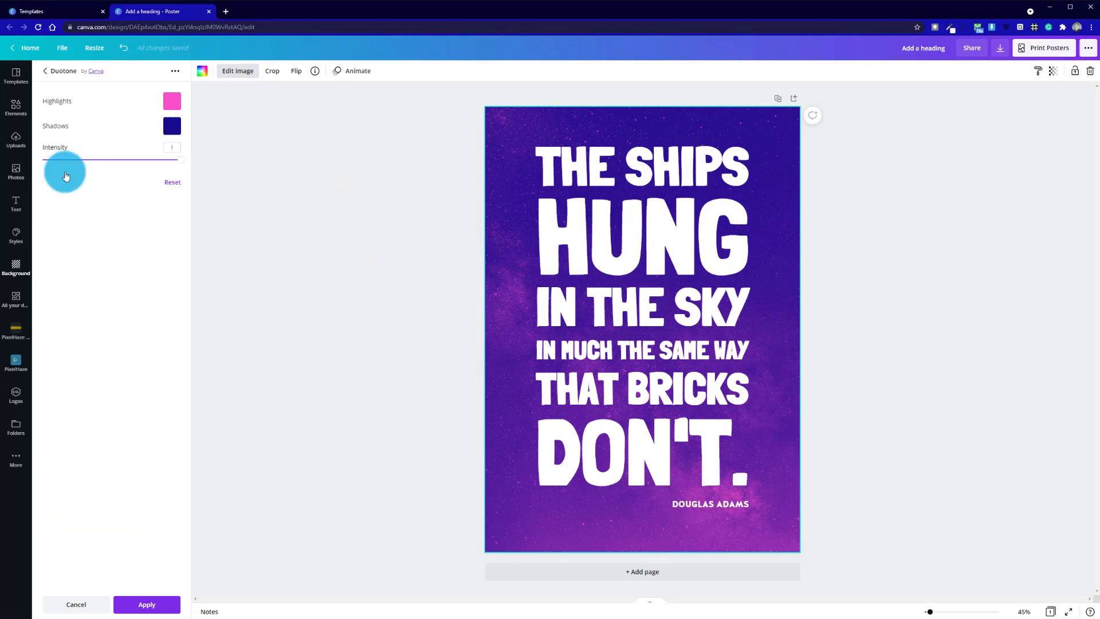
click(173, 129)
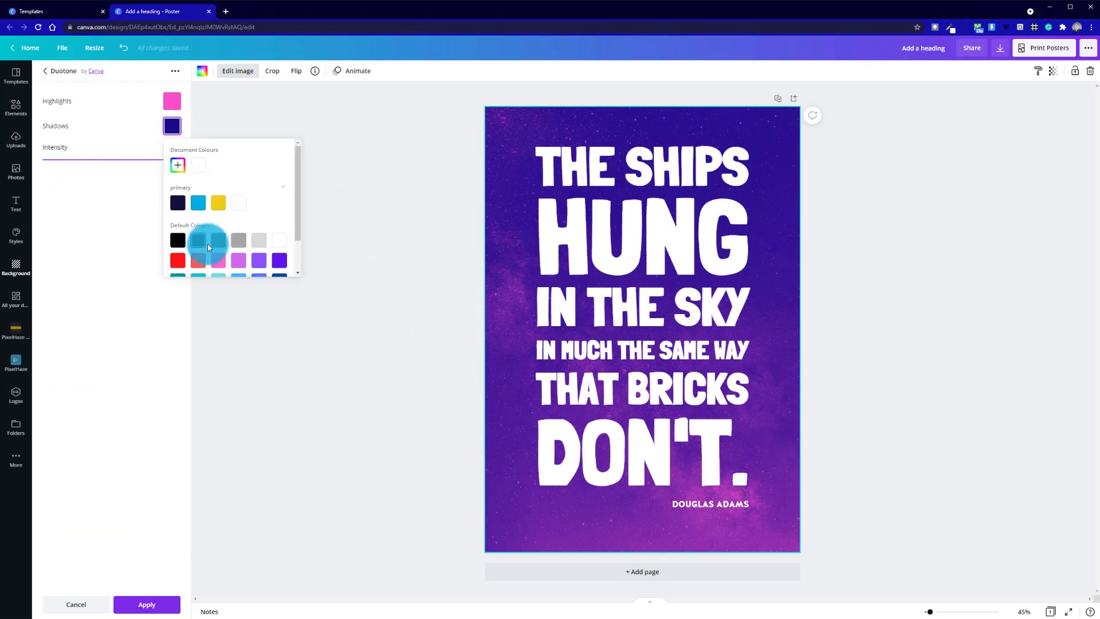
scroll(232, 239, up, 2)
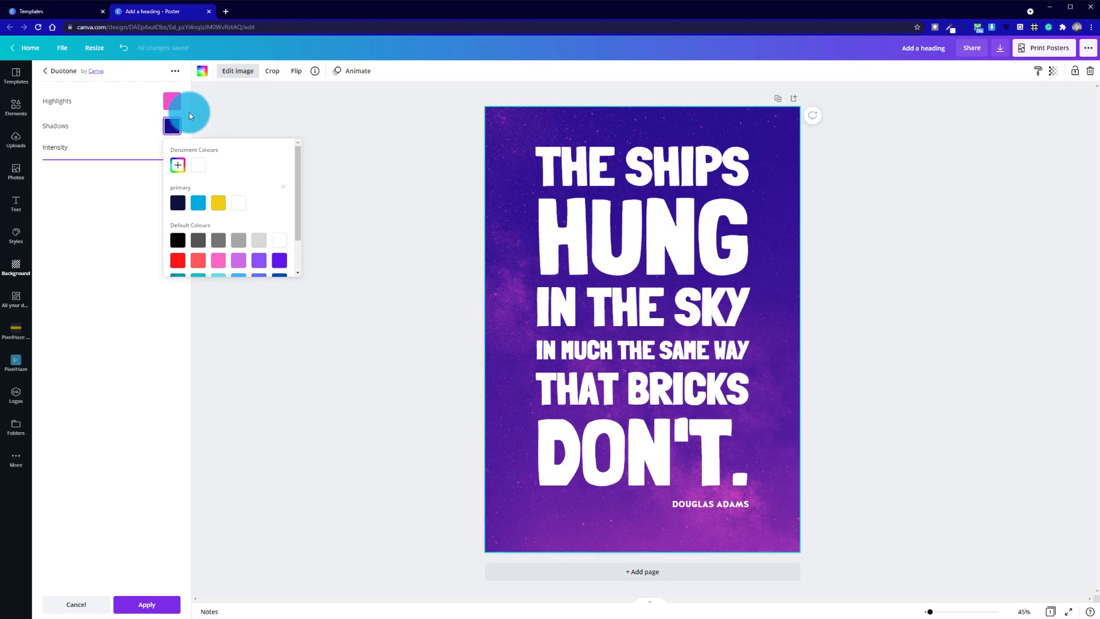
click(176, 130)
click(175, 126)
click(178, 165)
click(277, 211)
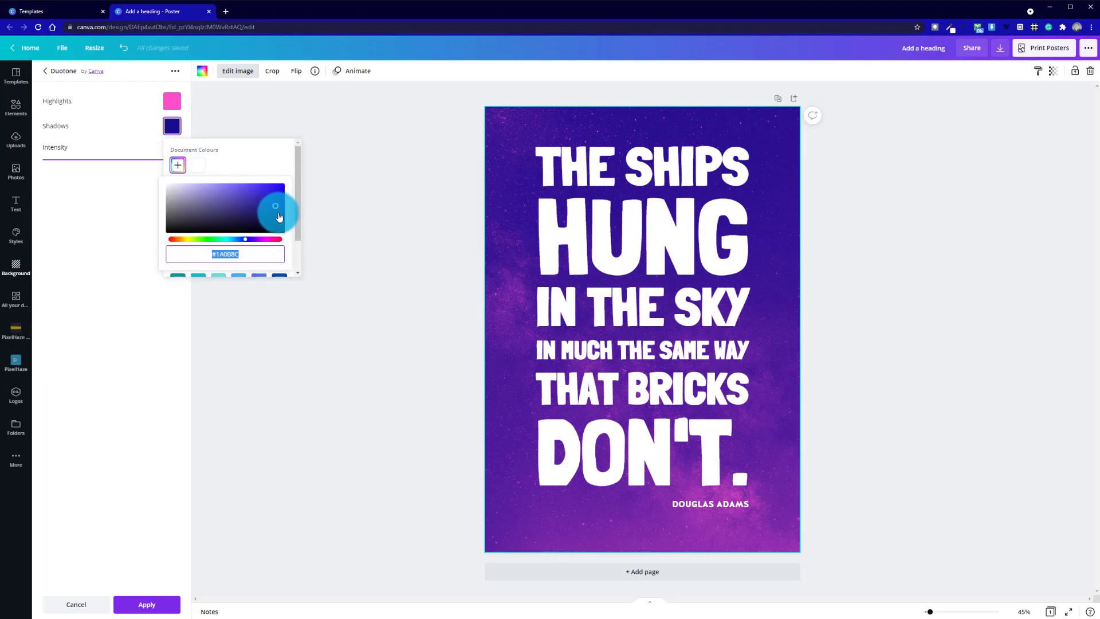
click(180, 164)
click(178, 140)
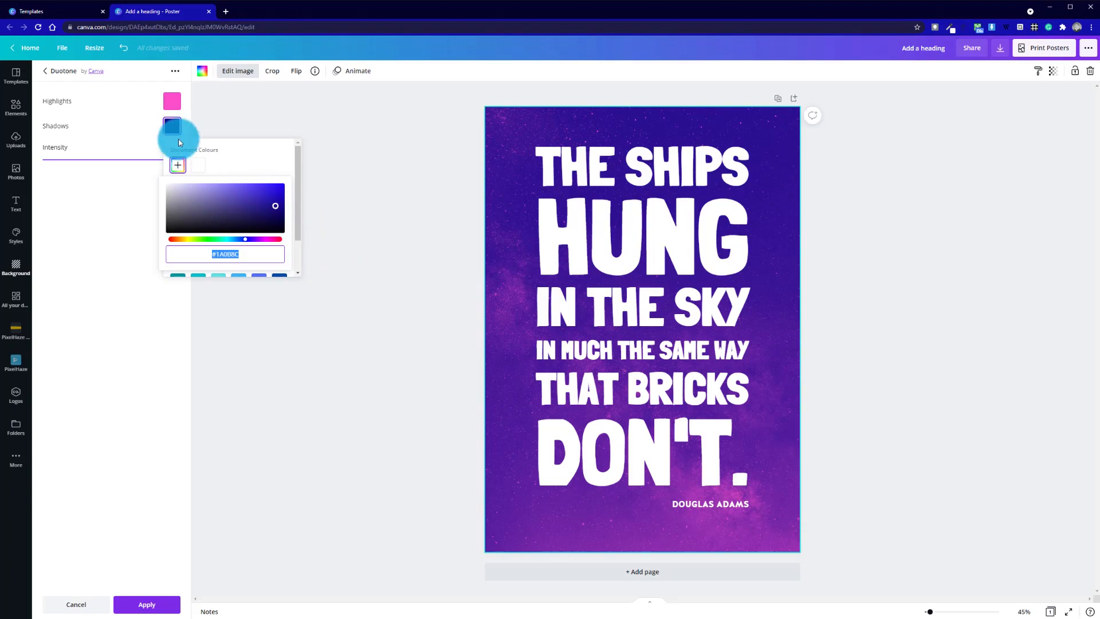
click(278, 215)
drag(278, 215, 280, 208)
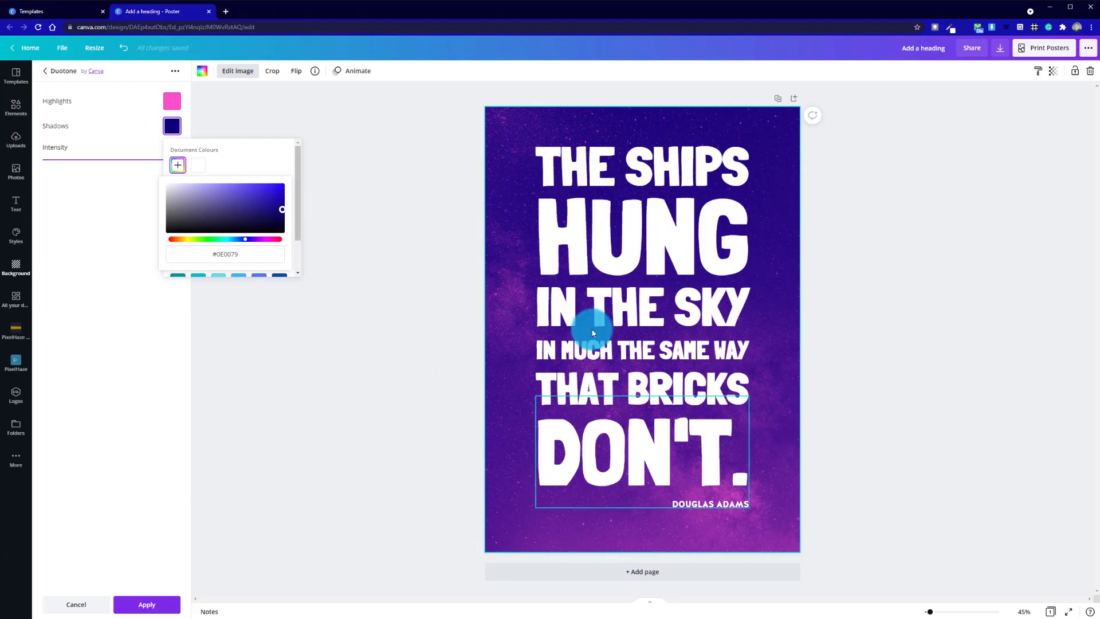
Set the Pop duotone's highlights to the vivid pink #FF09BB and close the effect settings.
click(166, 100)
click(180, 141)
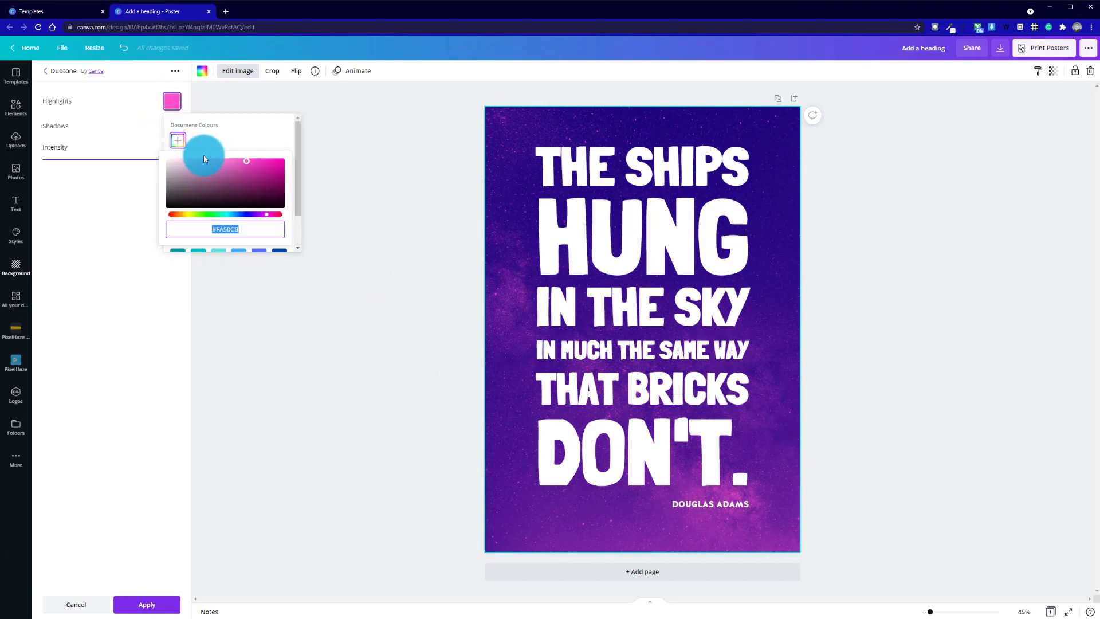
drag(263, 165, 292, 168)
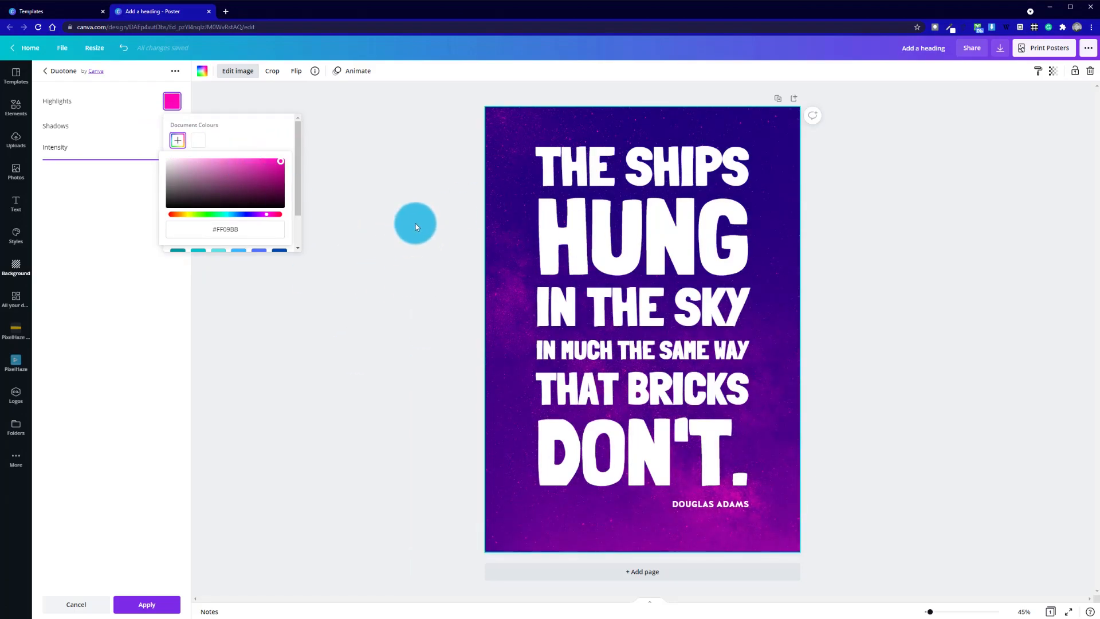
click(415, 223)
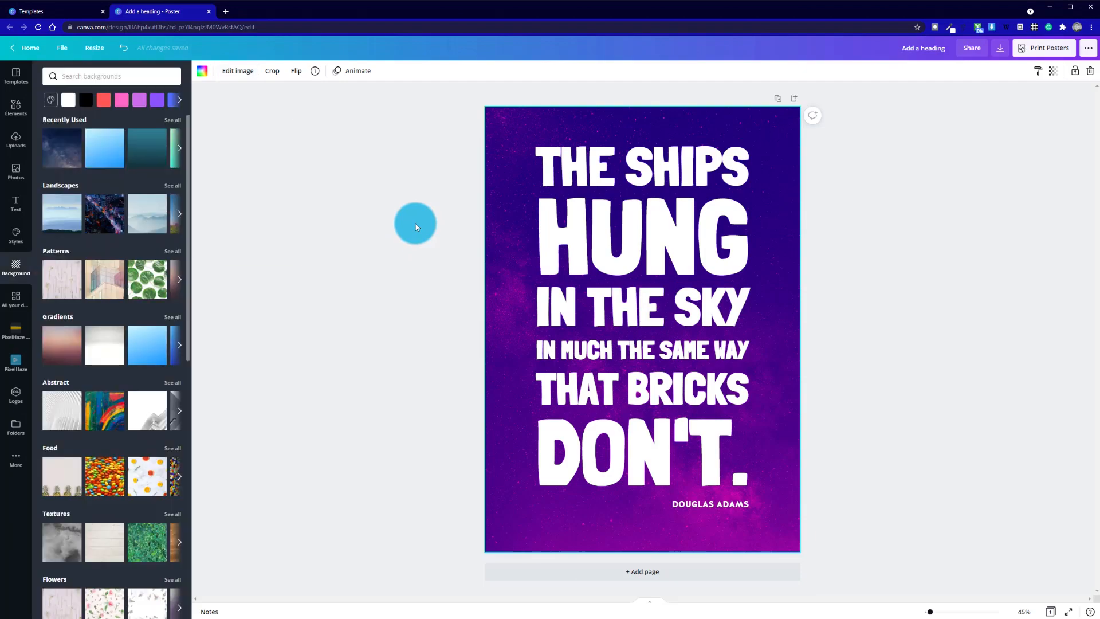